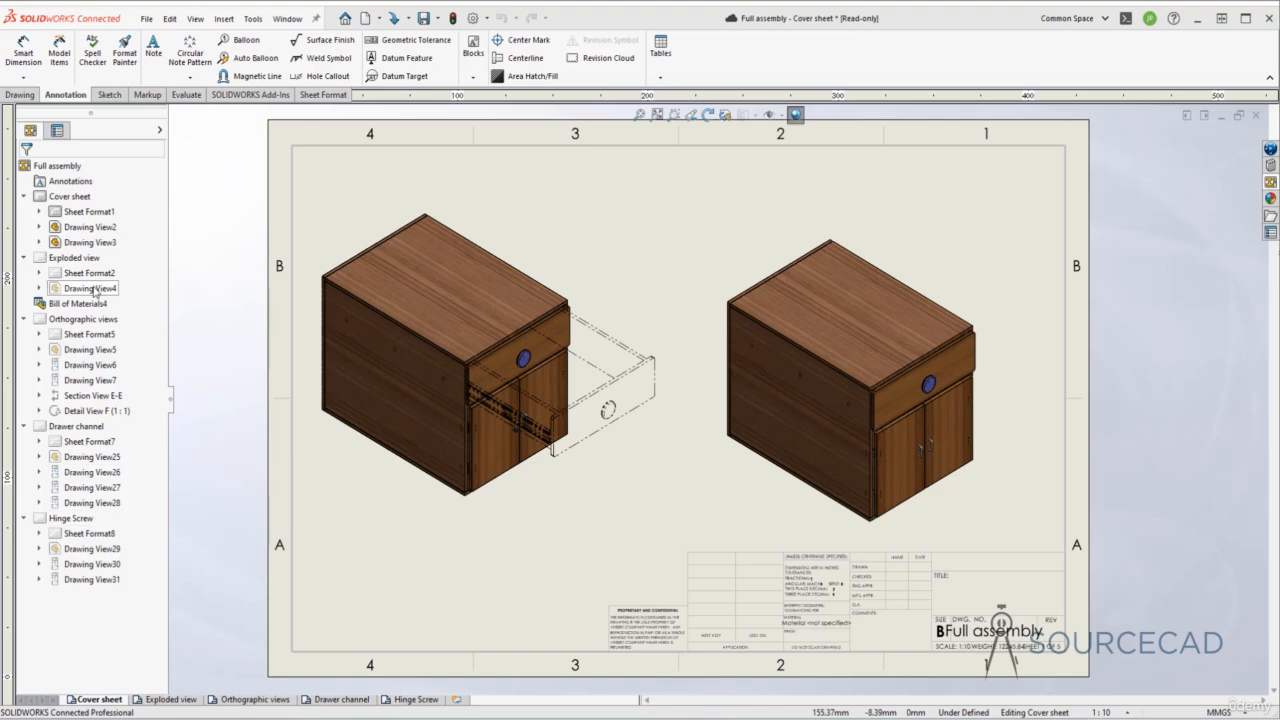
Examine the cover sheet's Sheet Format1 contents and match Drawing View2 and Drawing View3 to their views on the sheet.
left_click(86, 214)
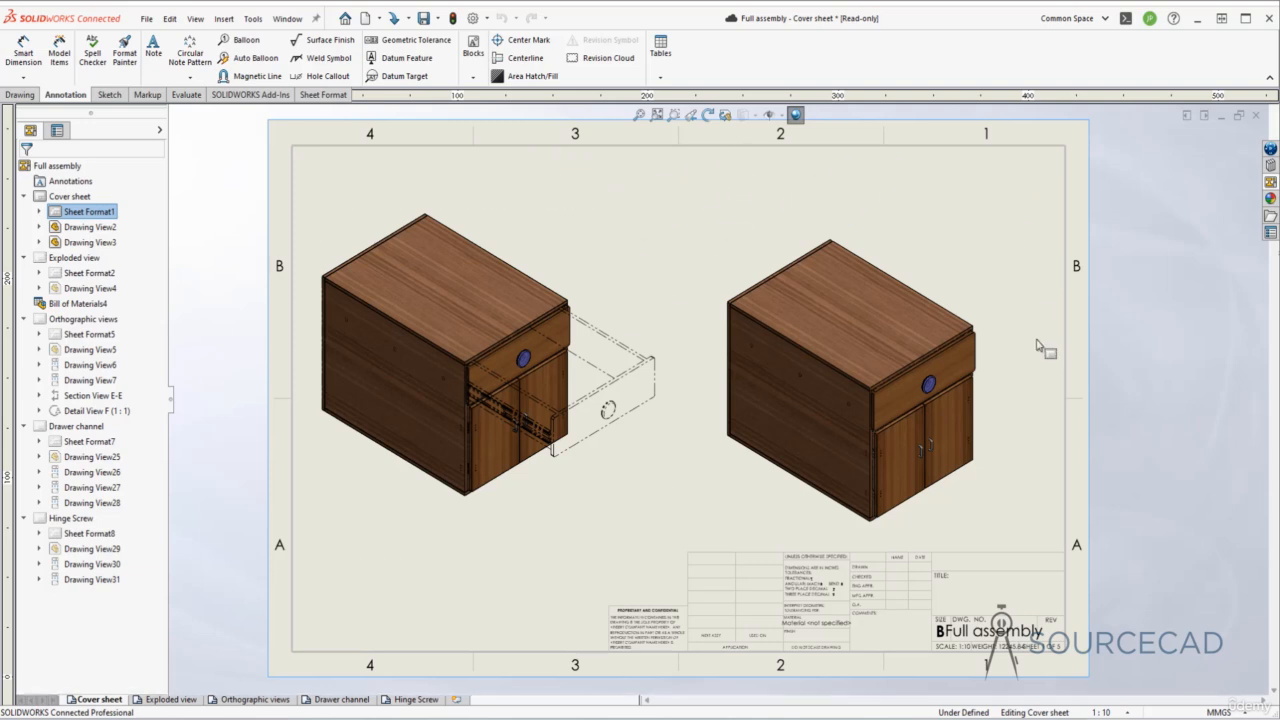
left_click(40, 212)
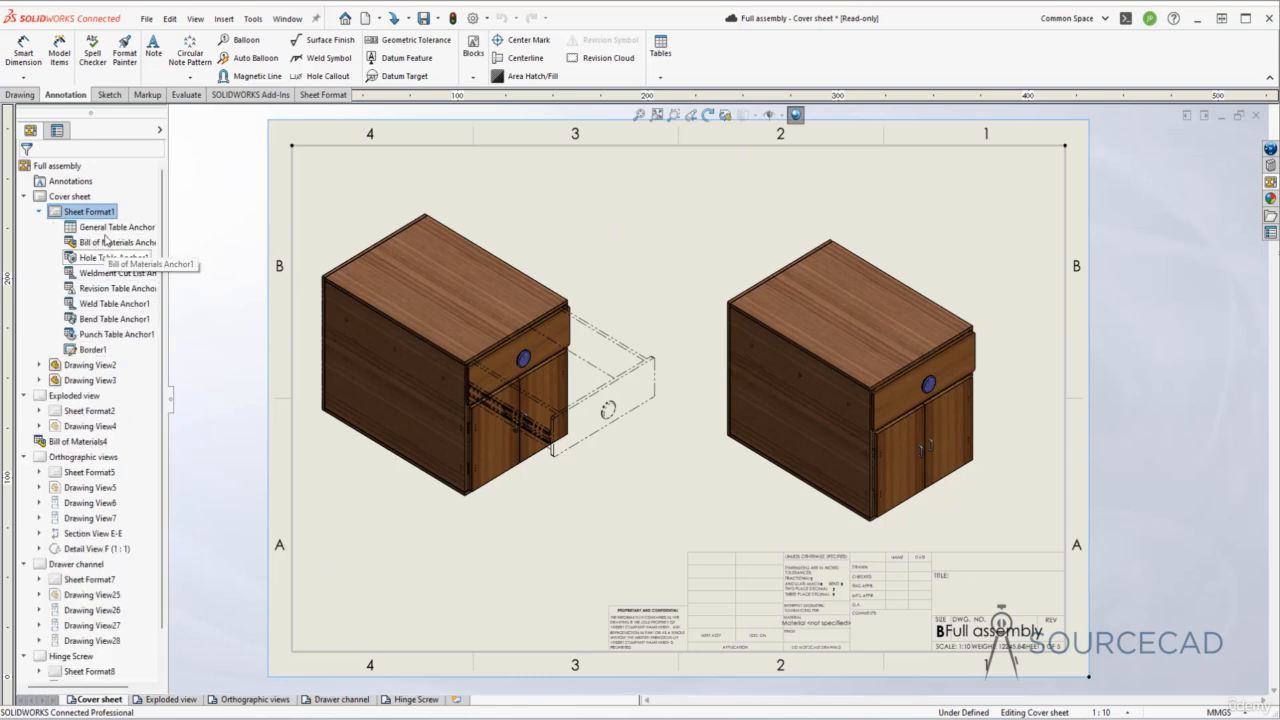
left_click(40, 212)
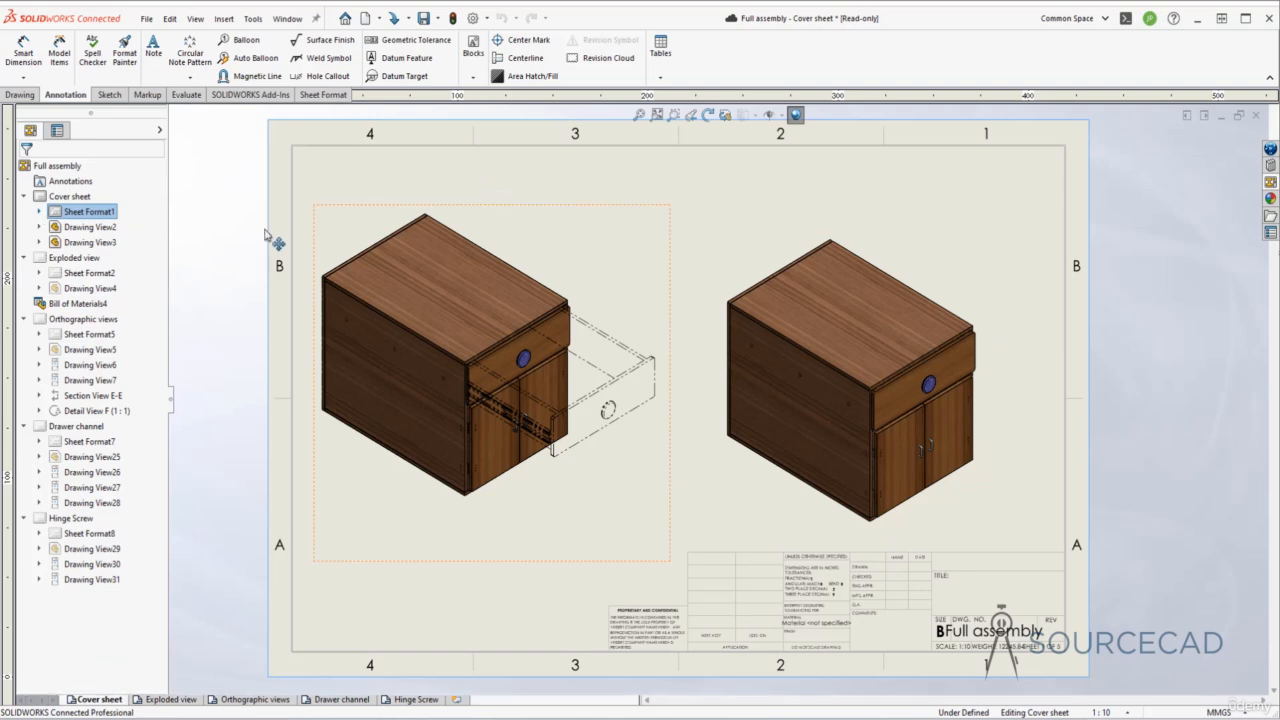
left_click(101, 229)
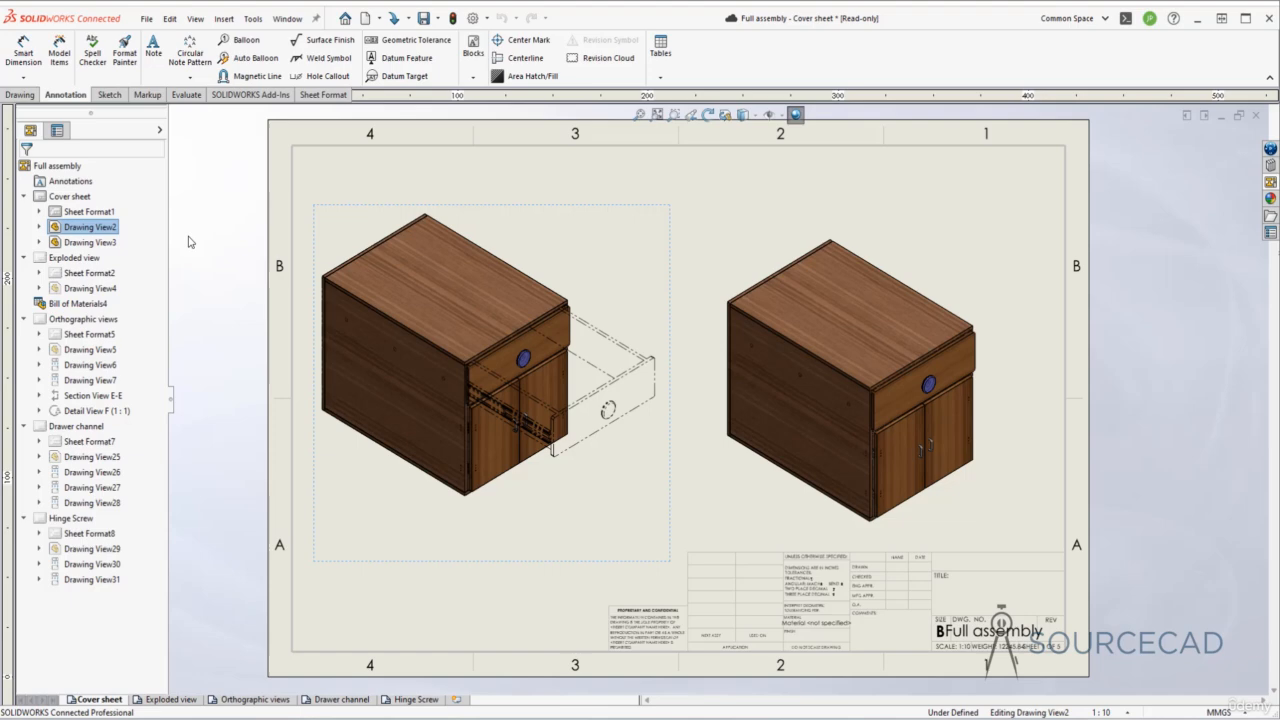
left_click(90, 242)
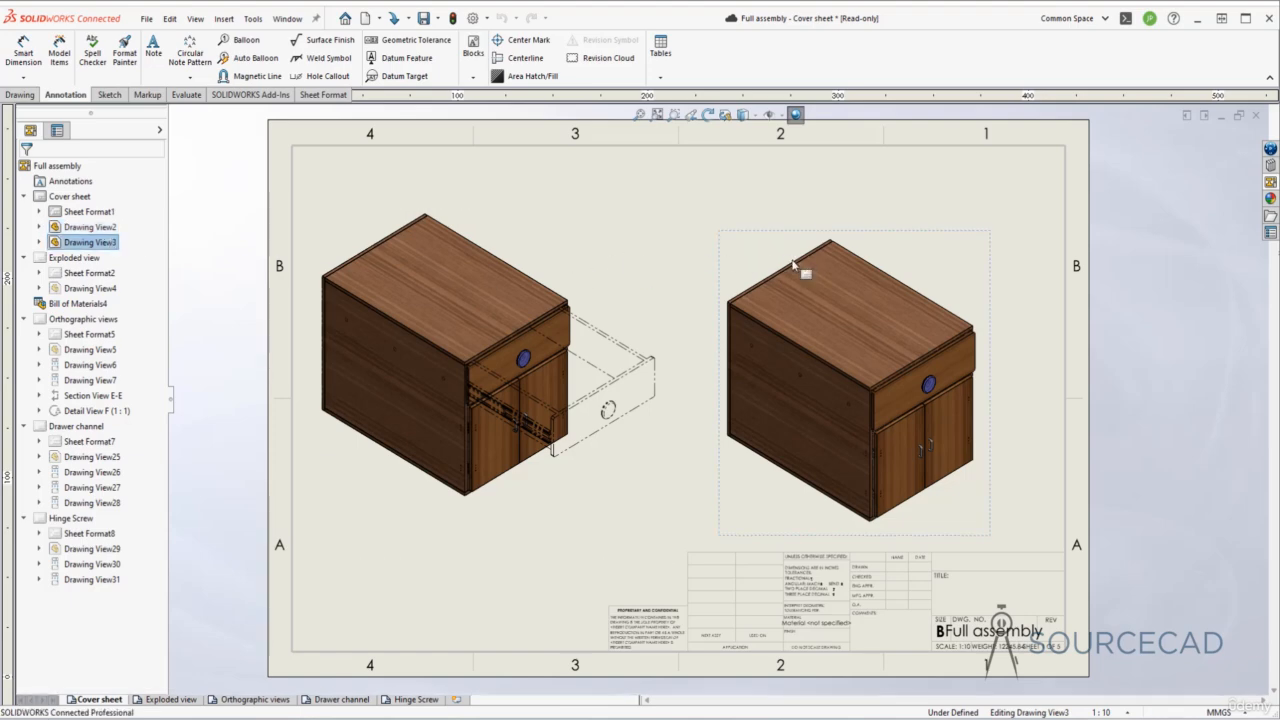
left_click(682, 179)
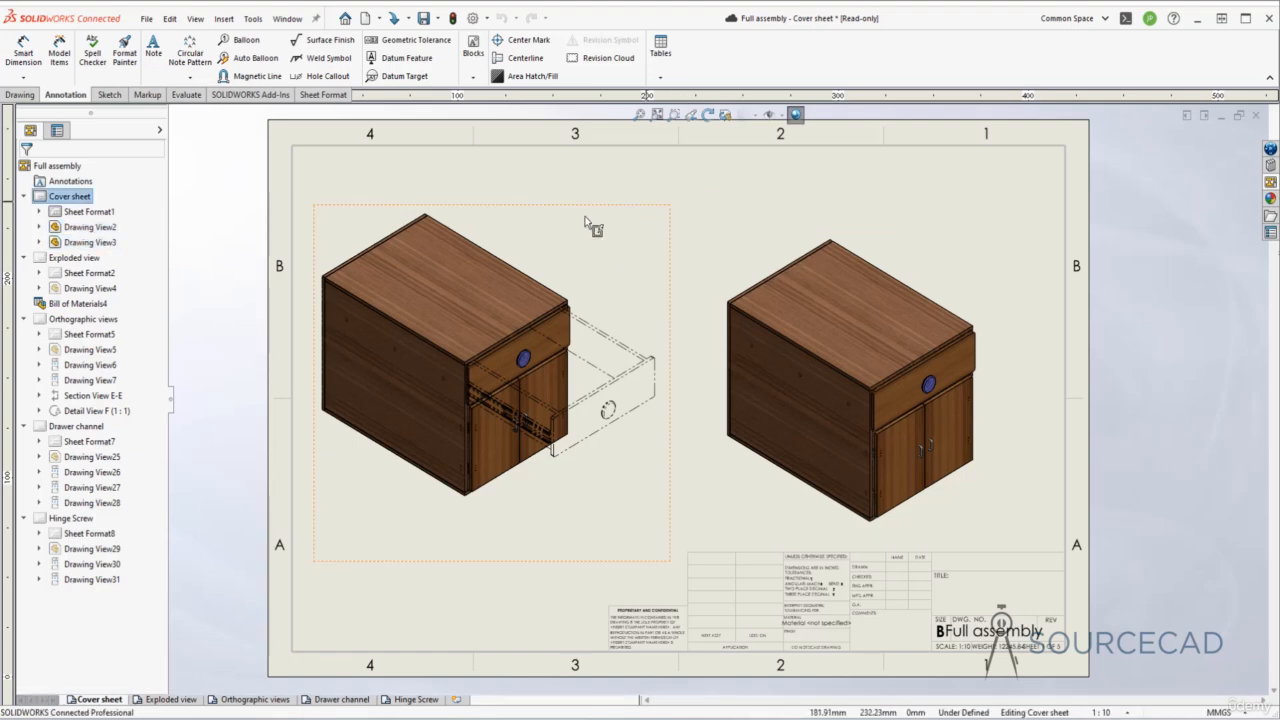
left_click(506, 212)
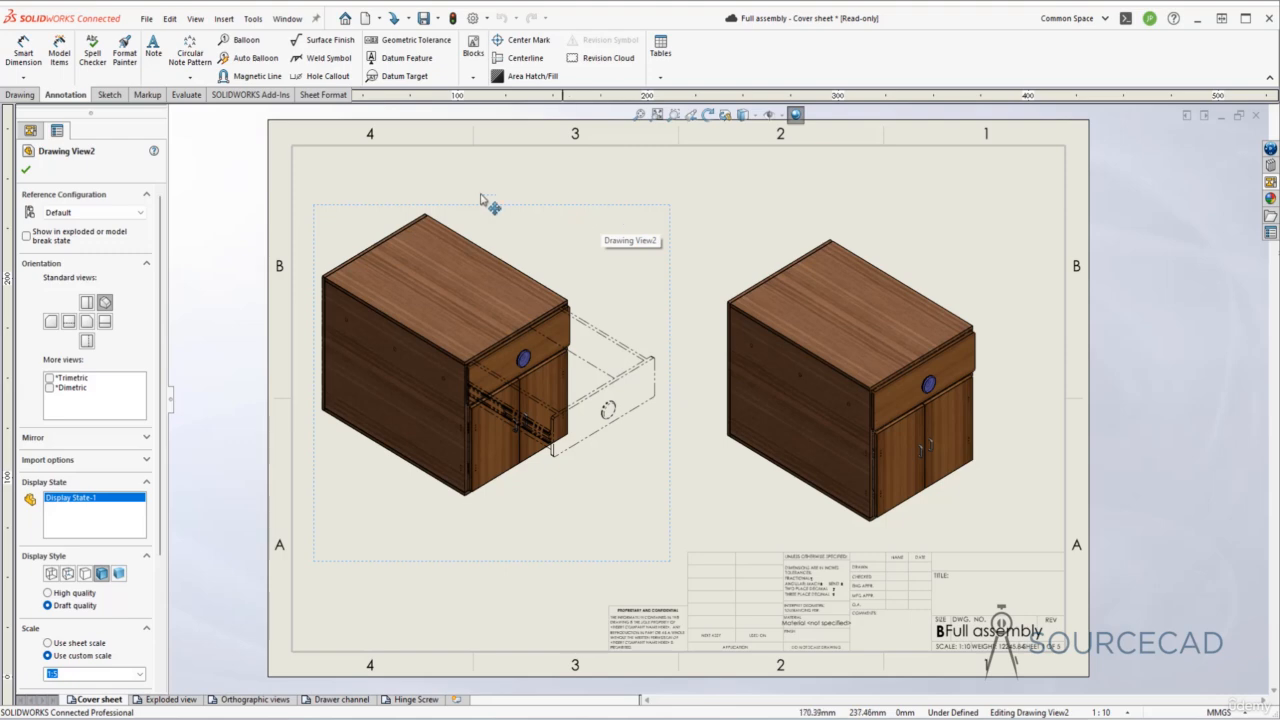
left_click(57, 132)
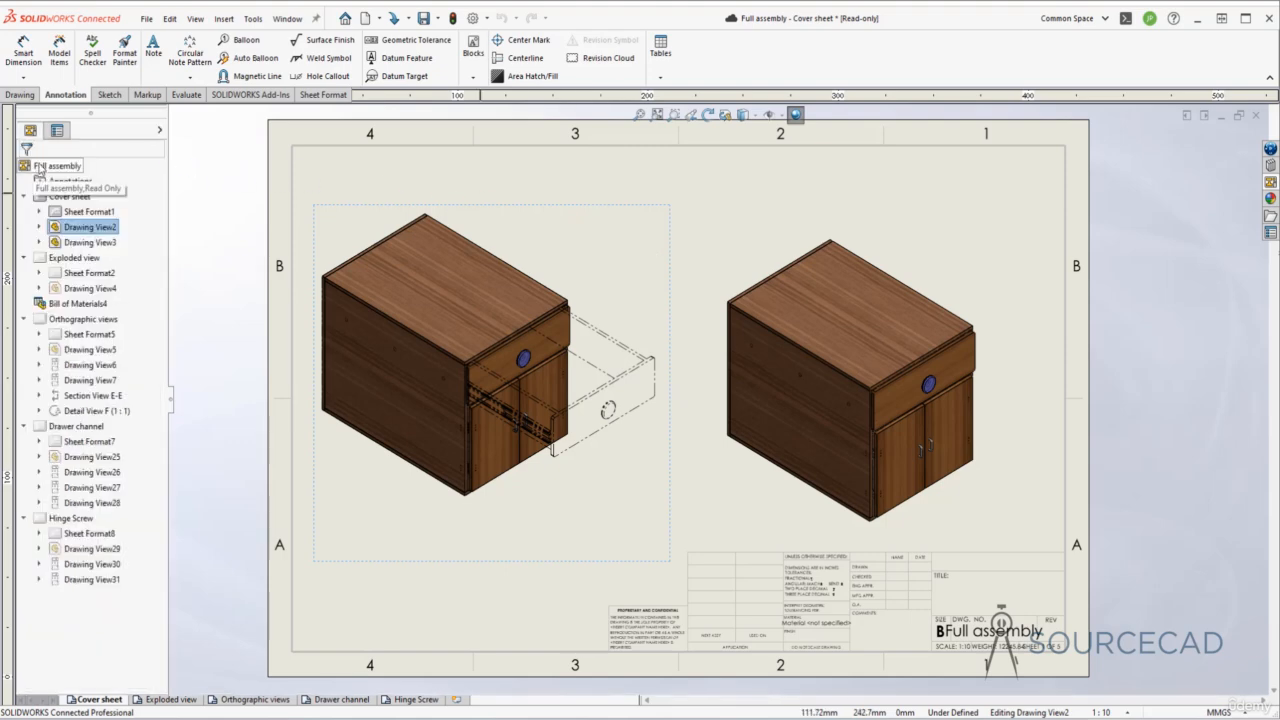
Edit Alternate Position2 of Drawing View2 to use the existing configuration with the cabinet and drawer open.
left_click(40, 227)
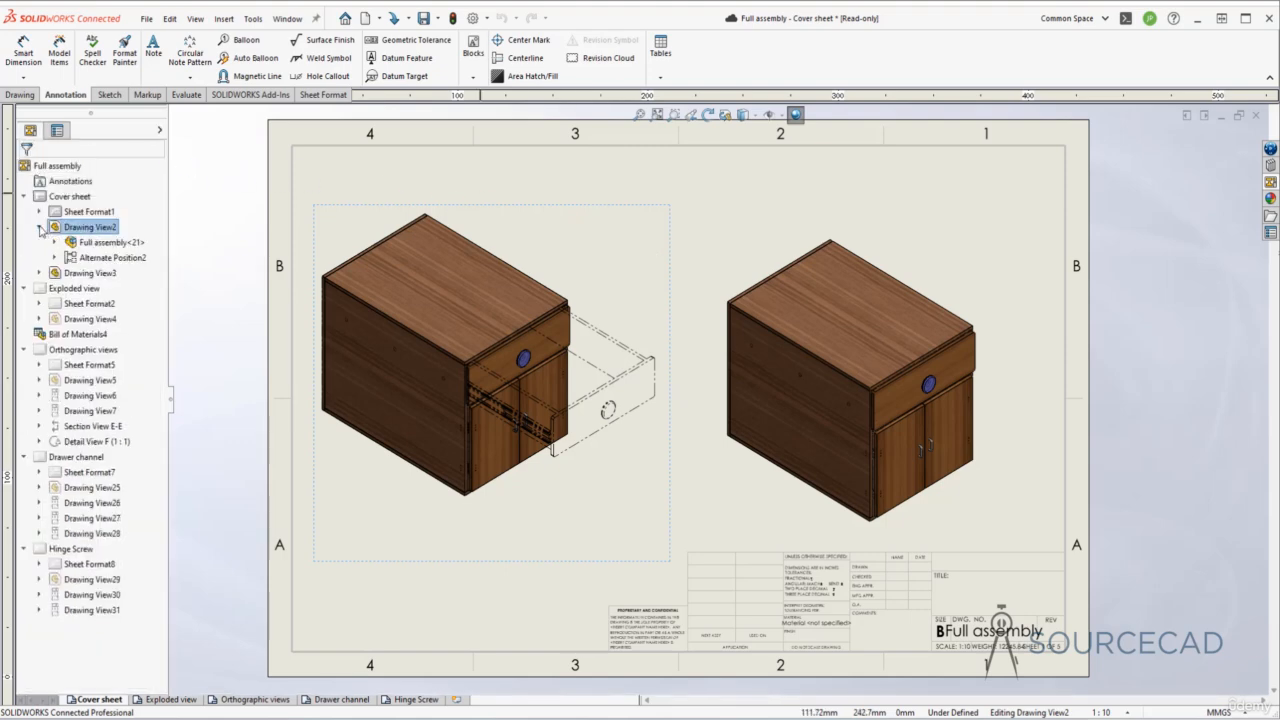
left_click(114, 258)
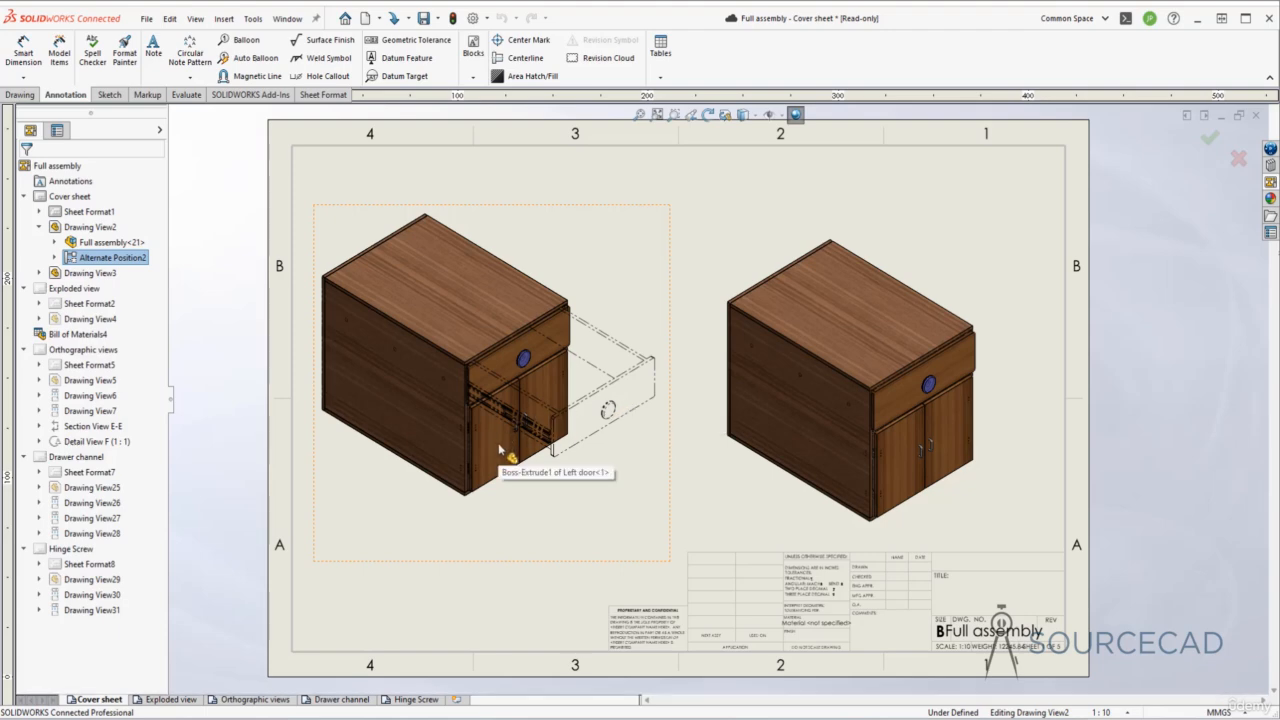
right_click(125, 264)
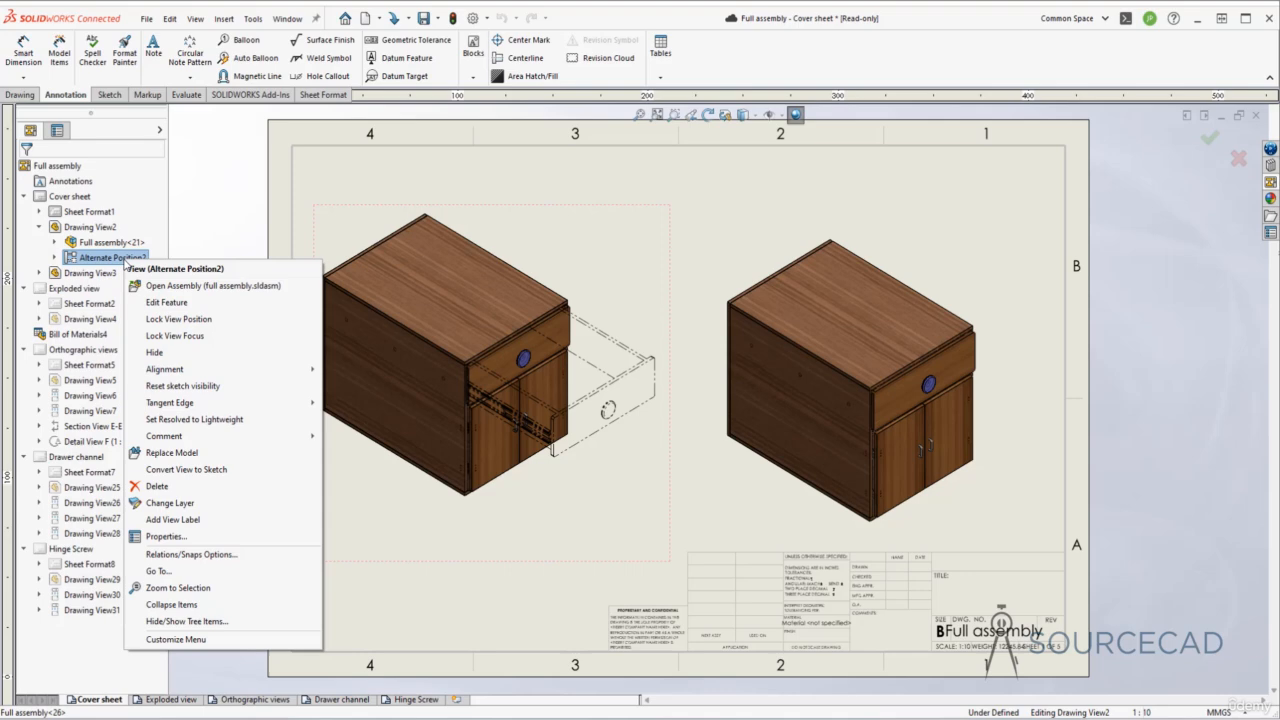
left_click(175, 306)
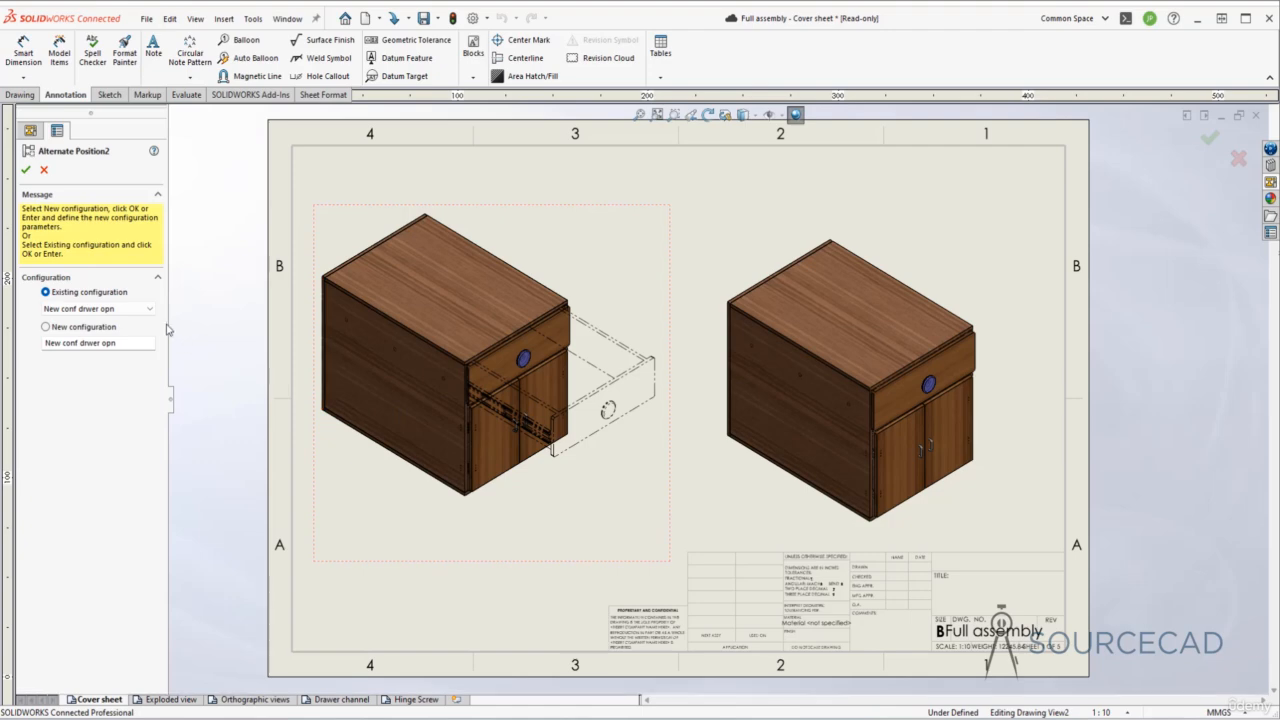
left_click(94, 310)
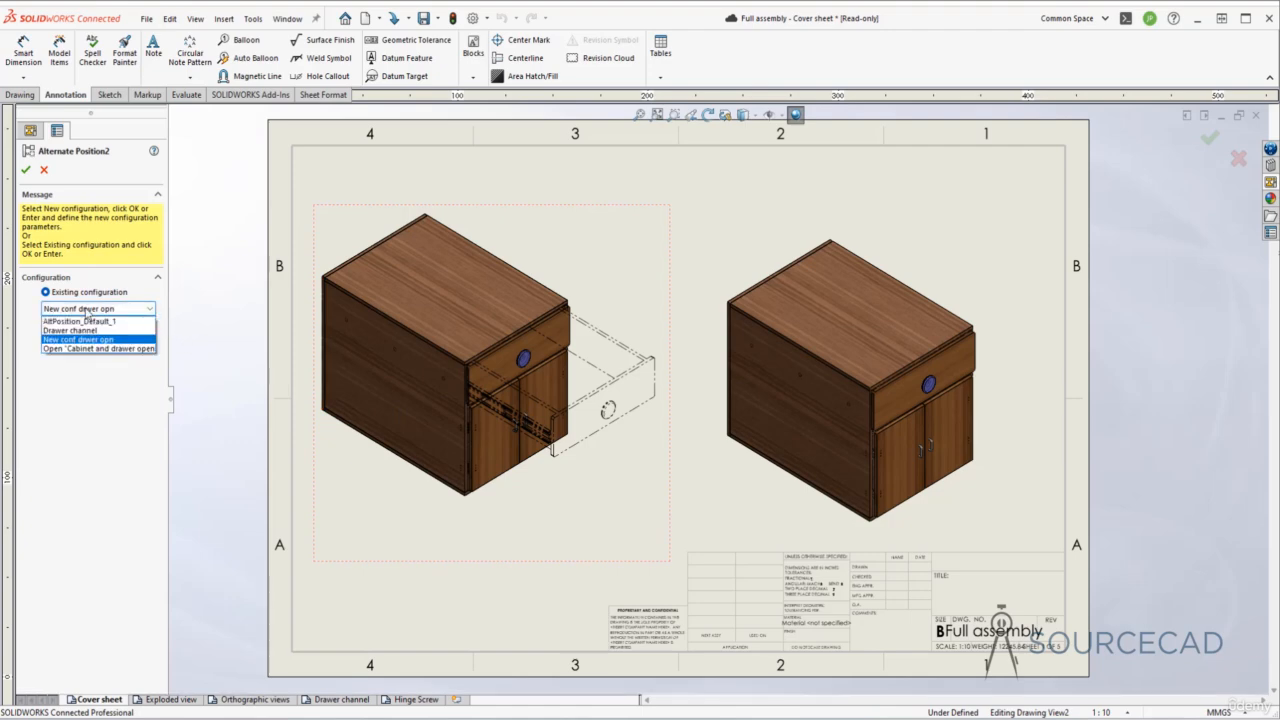
left_click(122, 349)
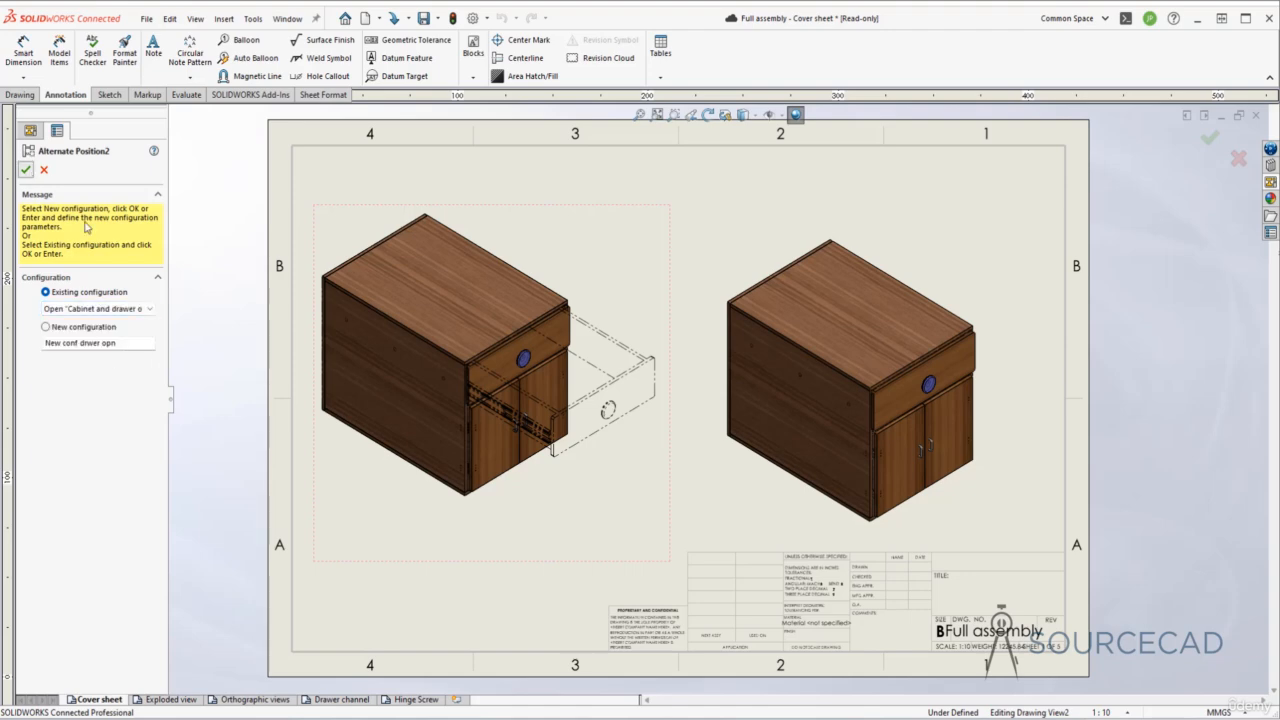
left_click(25, 169)
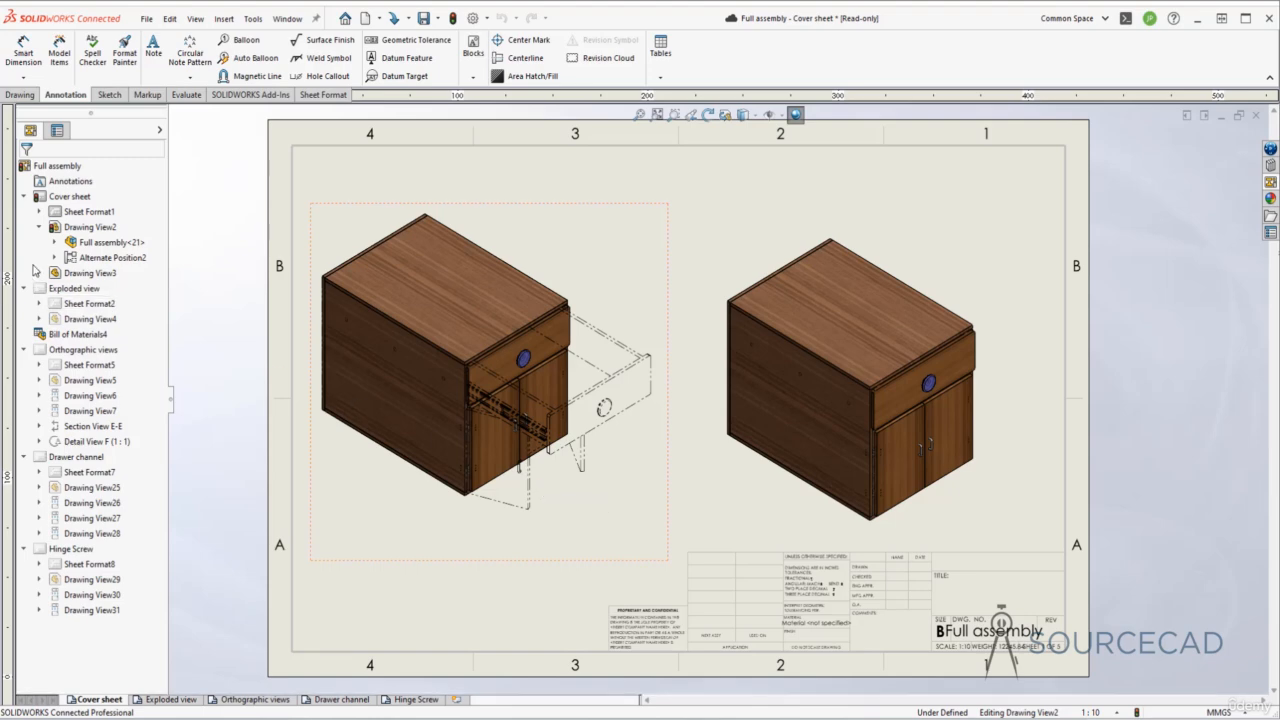
left_click(40, 227)
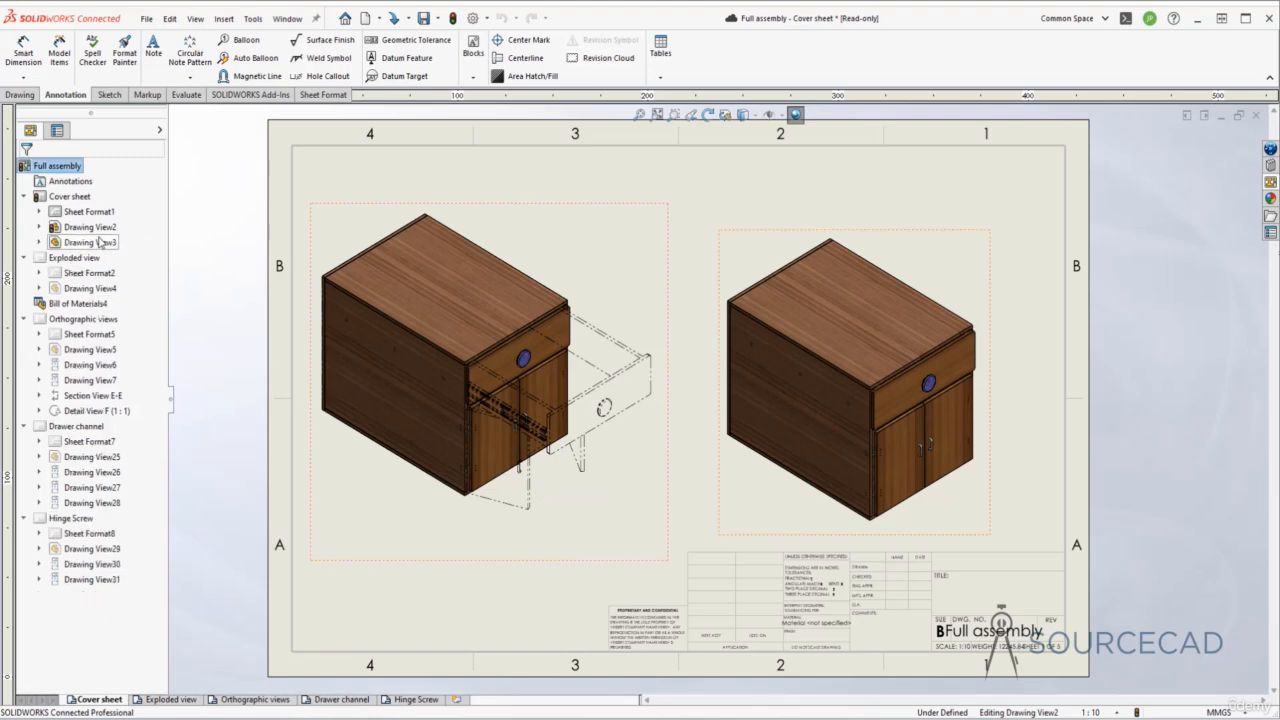
Show the Exploded view sheet and identify its Drawing View4.
left_click(182, 702)
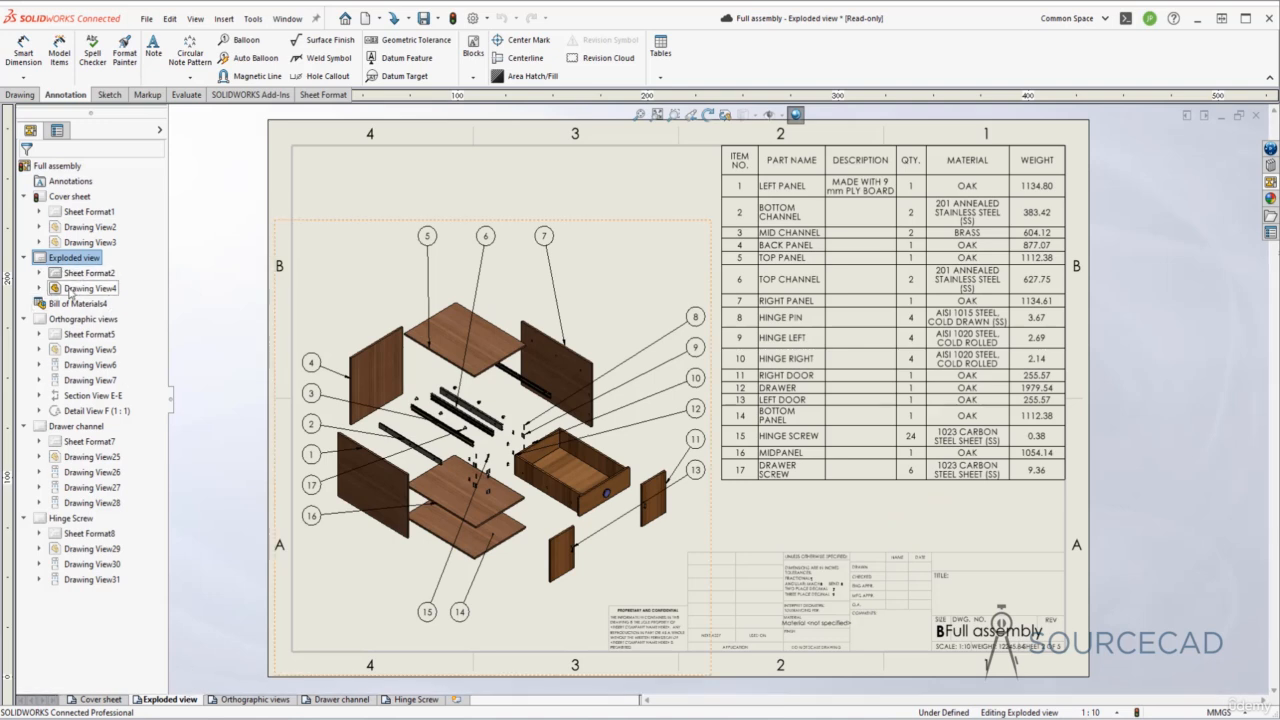
left_click(103, 290)
left_click(103, 289)
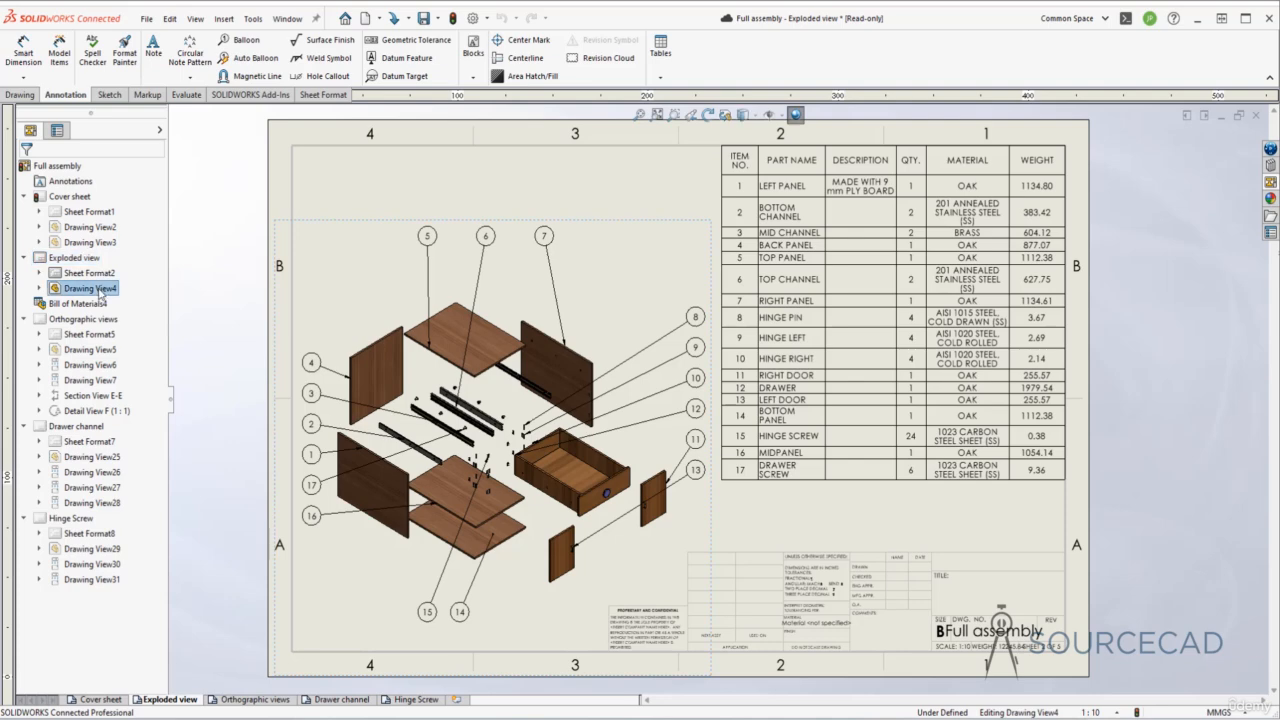
Save the bill of materials table in the Downloads folder as an Excel (*.xls) file named BOM.
left_click(86, 304)
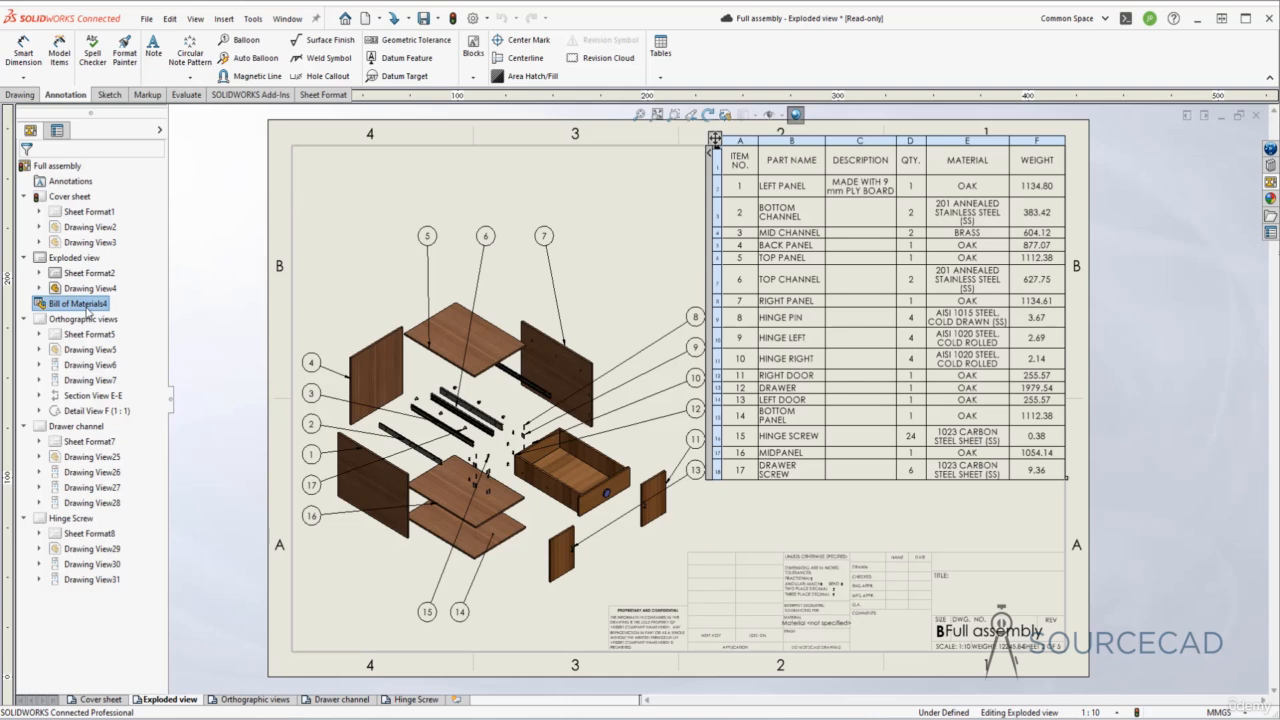
right_click(70, 305)
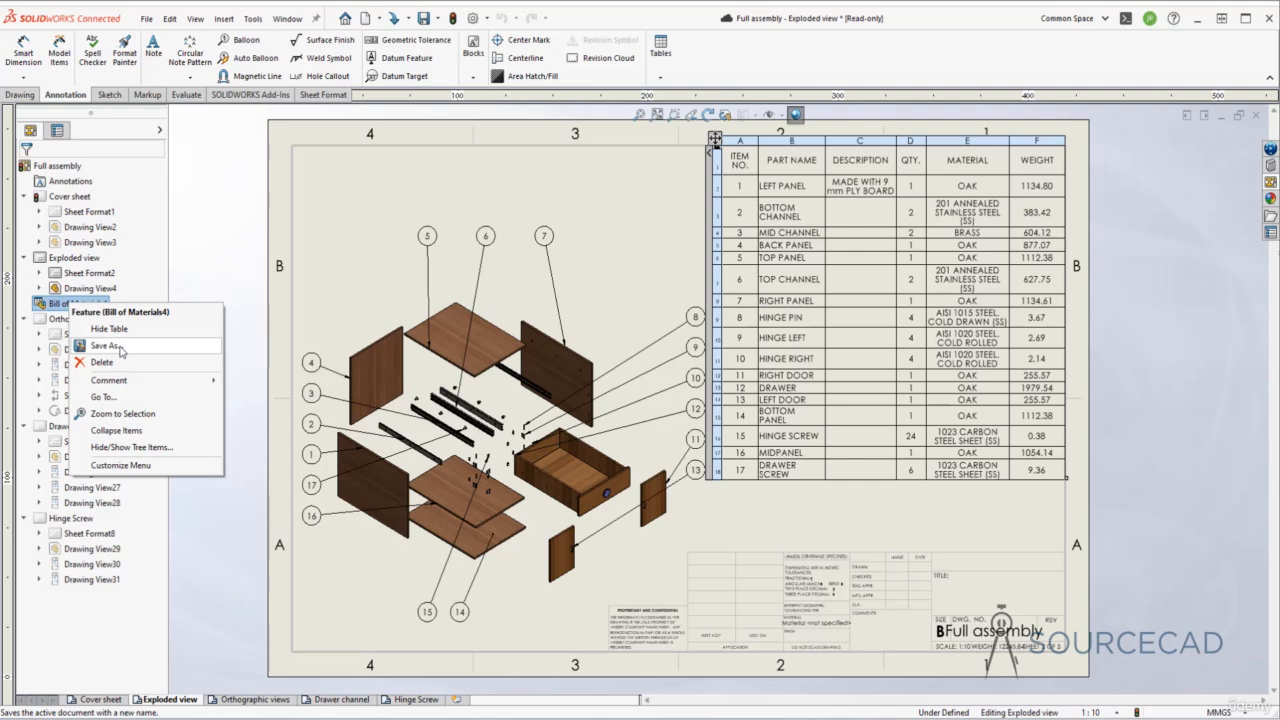
left_click(121, 350)
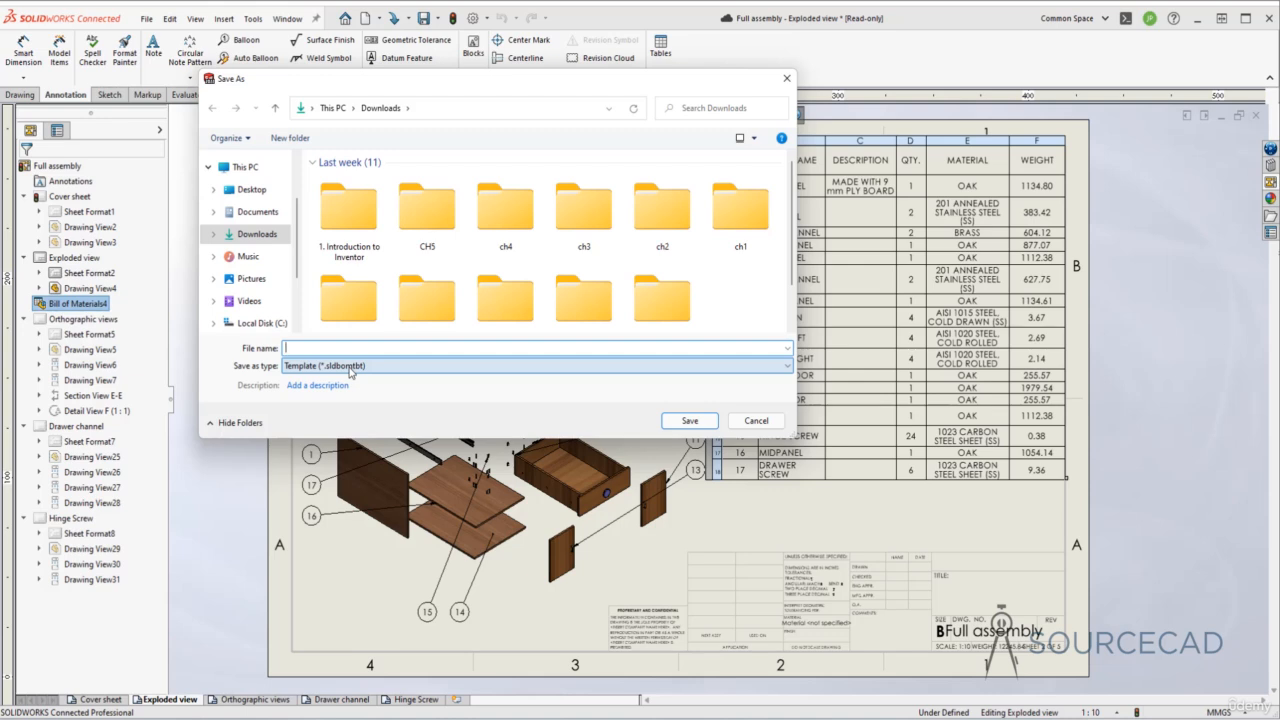
left_click(350, 367)
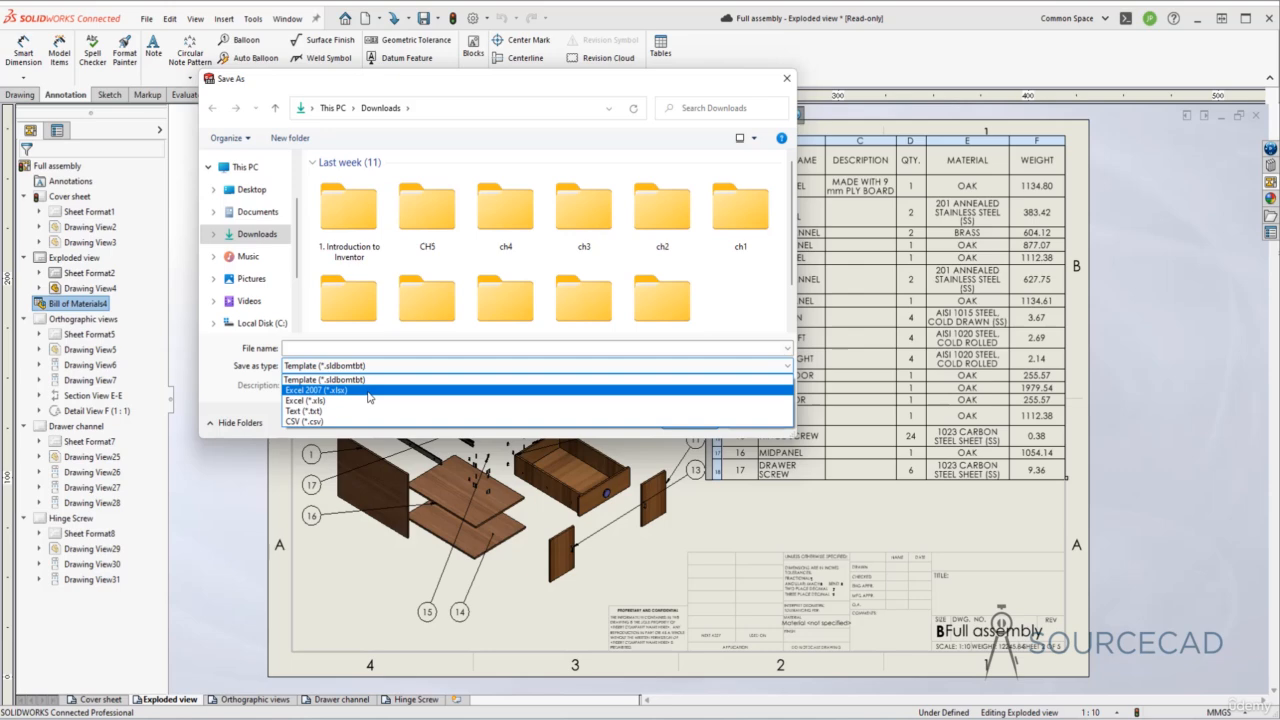
left_click(370, 408)
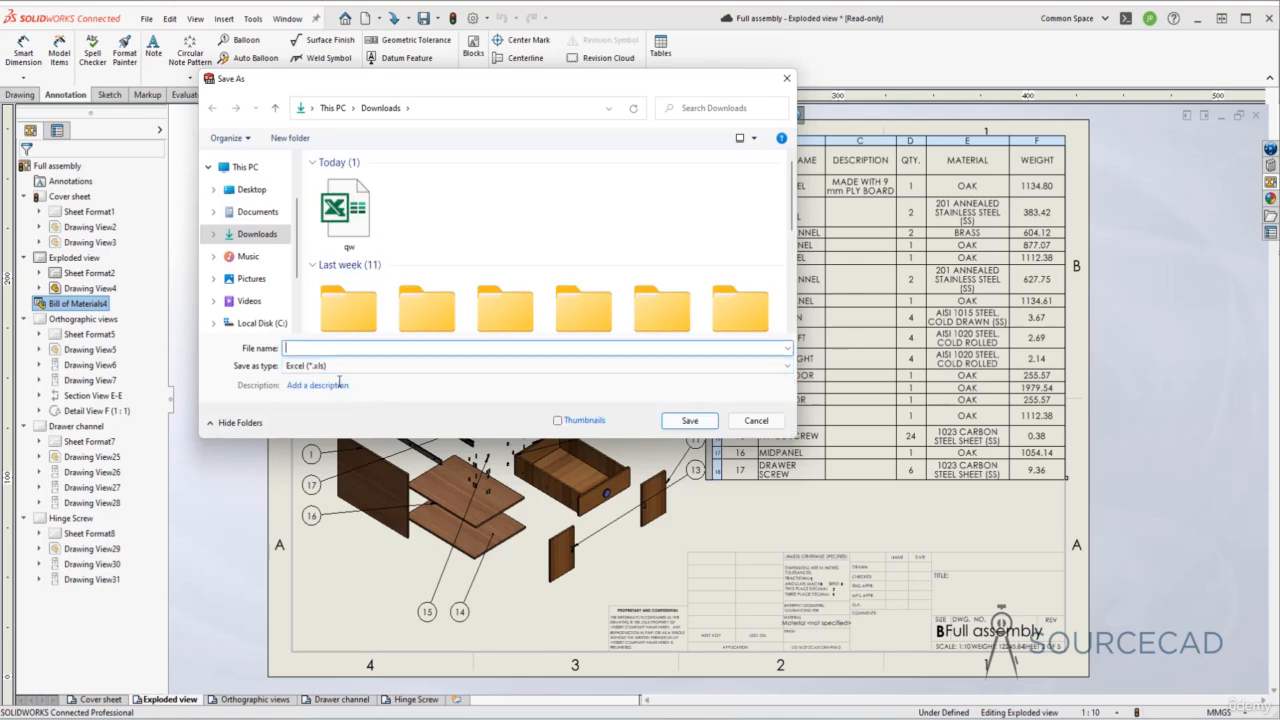
left_click(317, 348)
left_click(689, 420)
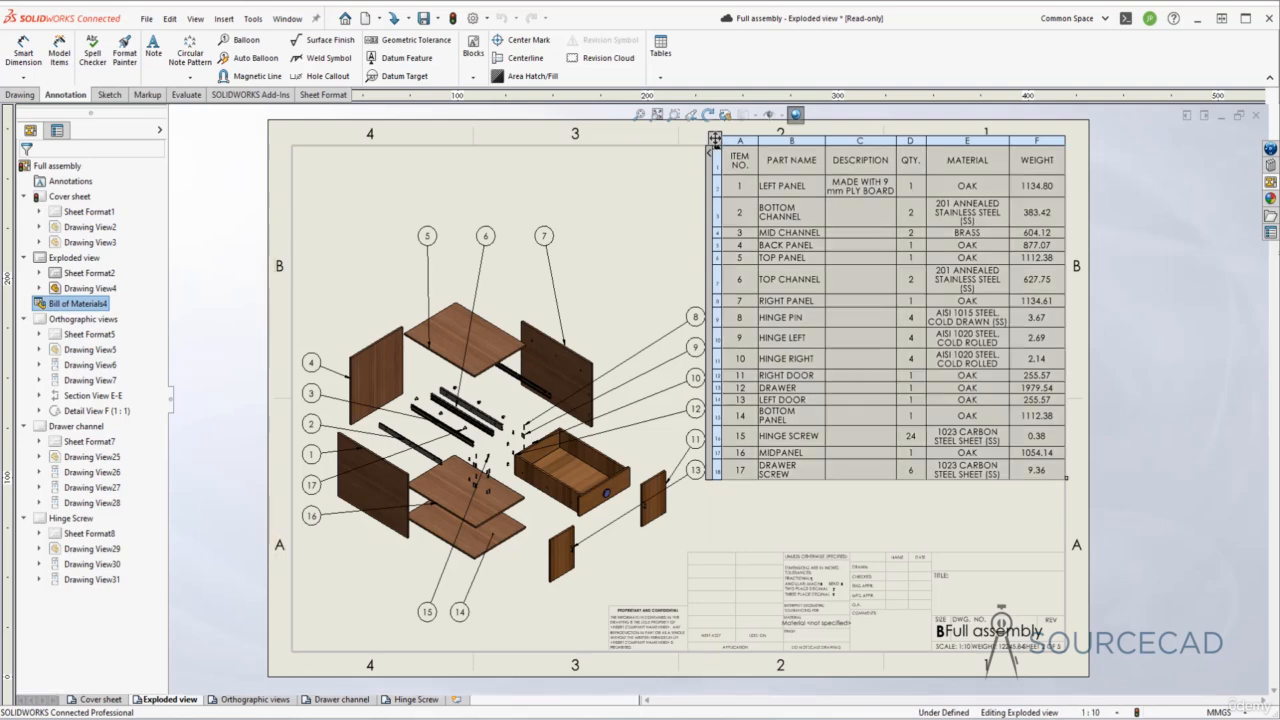
left_click(714, 138)
right_click(714, 138)
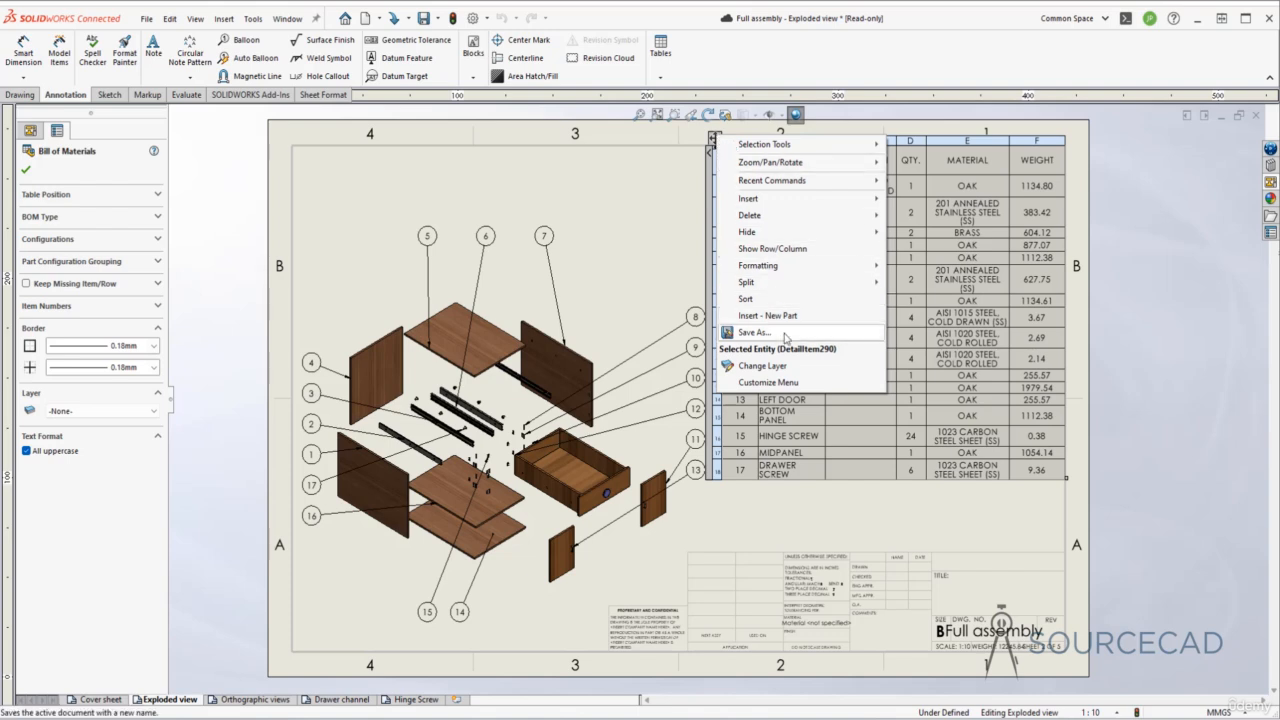
left_click(666, 250)
left_click(26, 171)
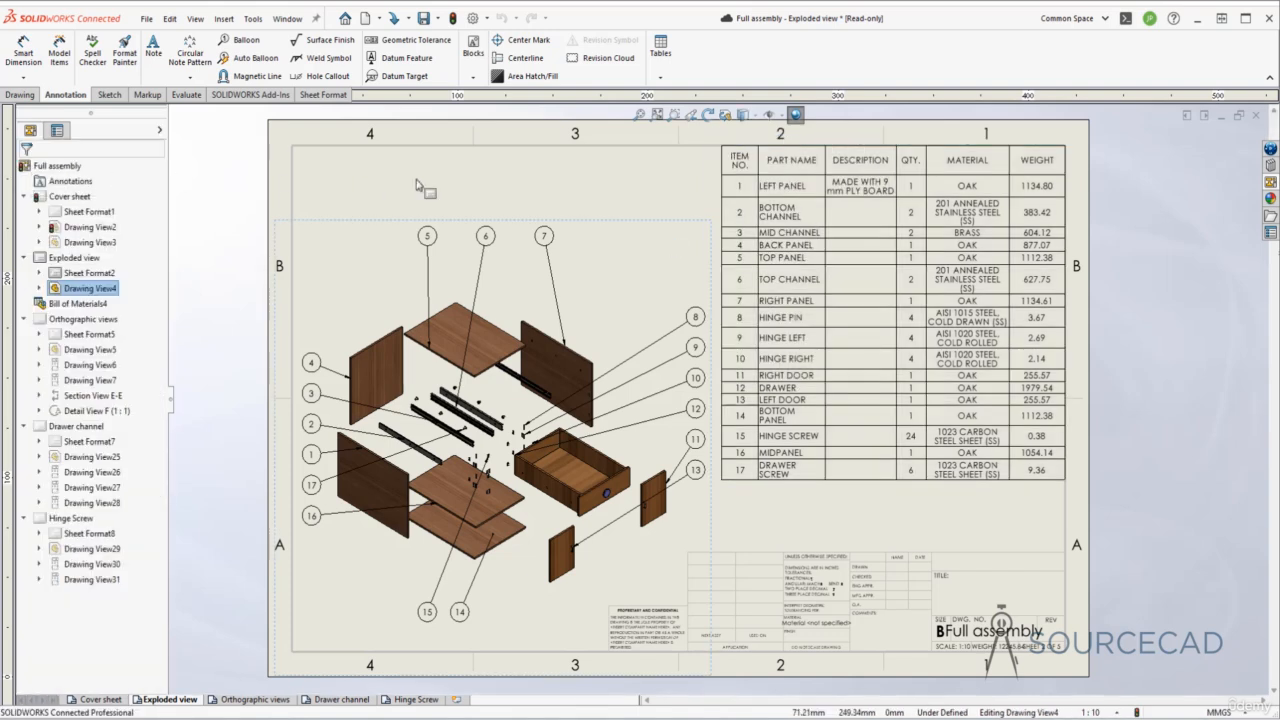
left_click(422, 189)
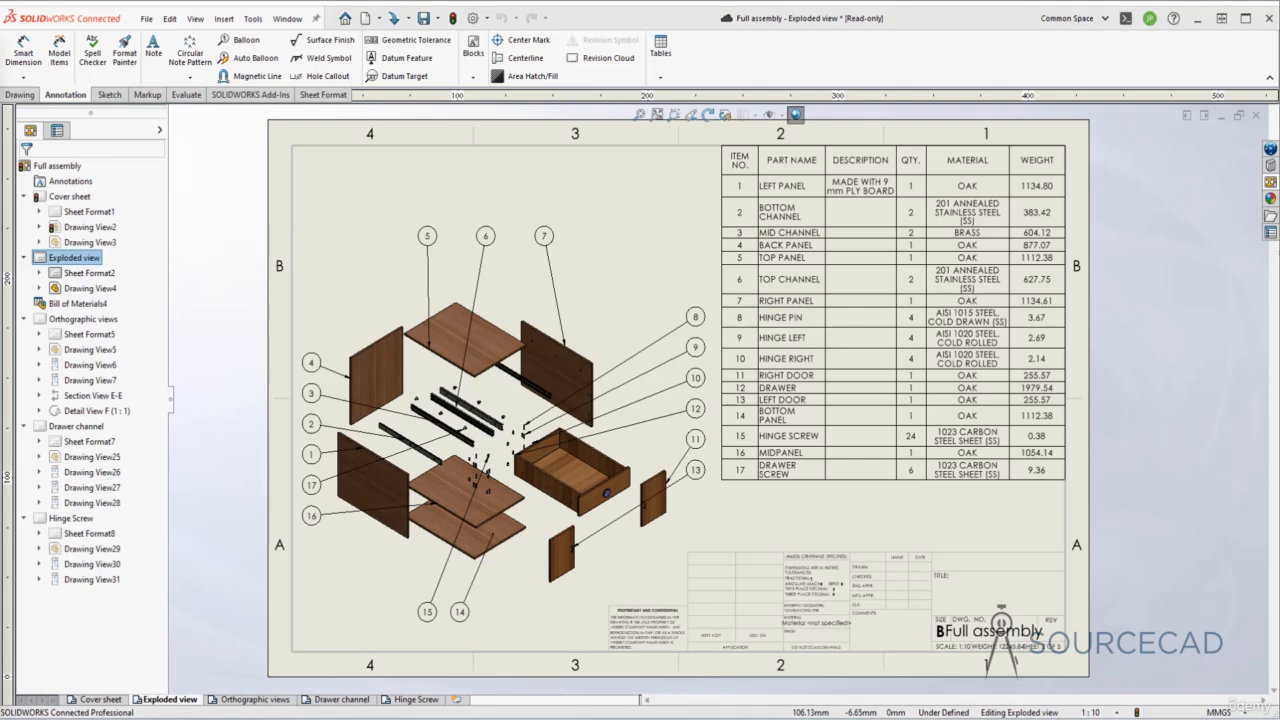
Open the exported BOM workbook in Excel, review its rows, and return to the SOLIDWORKS drawing.
double_click(740, 268)
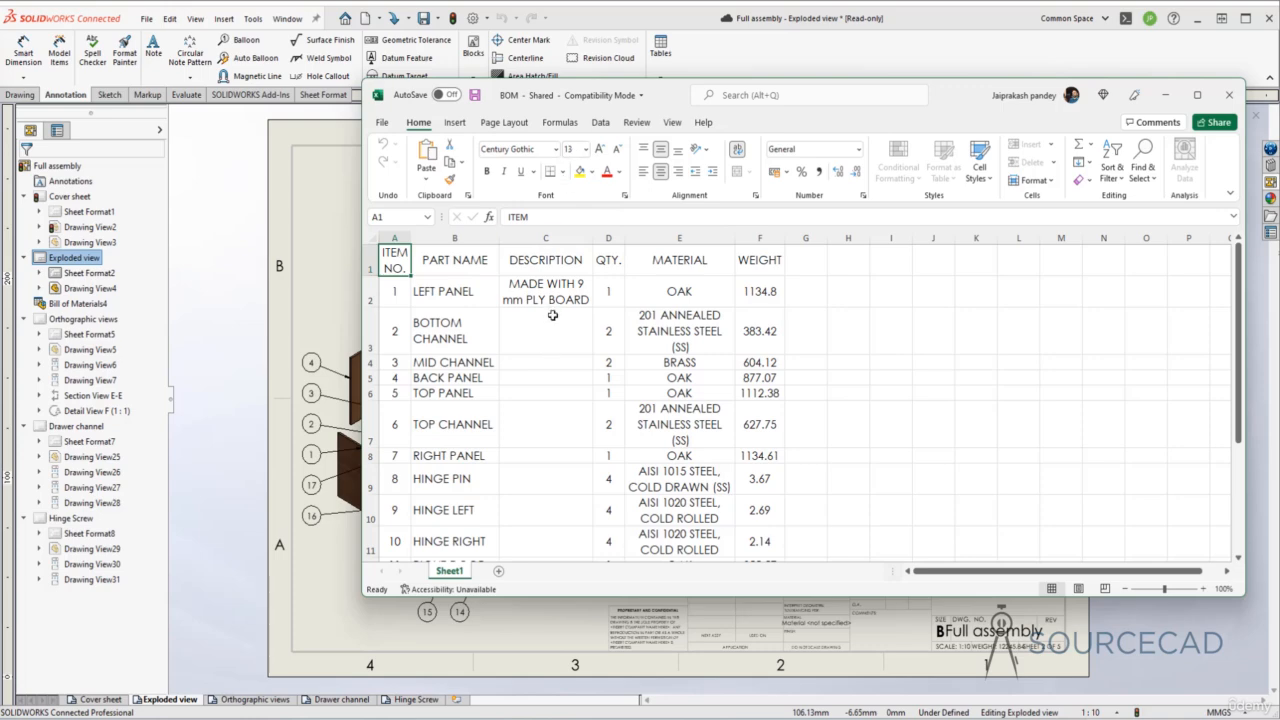
scroll(550, 330, "down", 6)
scroll(518, 315, "up", 2)
scroll(518, 315, "up", 4)
left_click(335, 190)
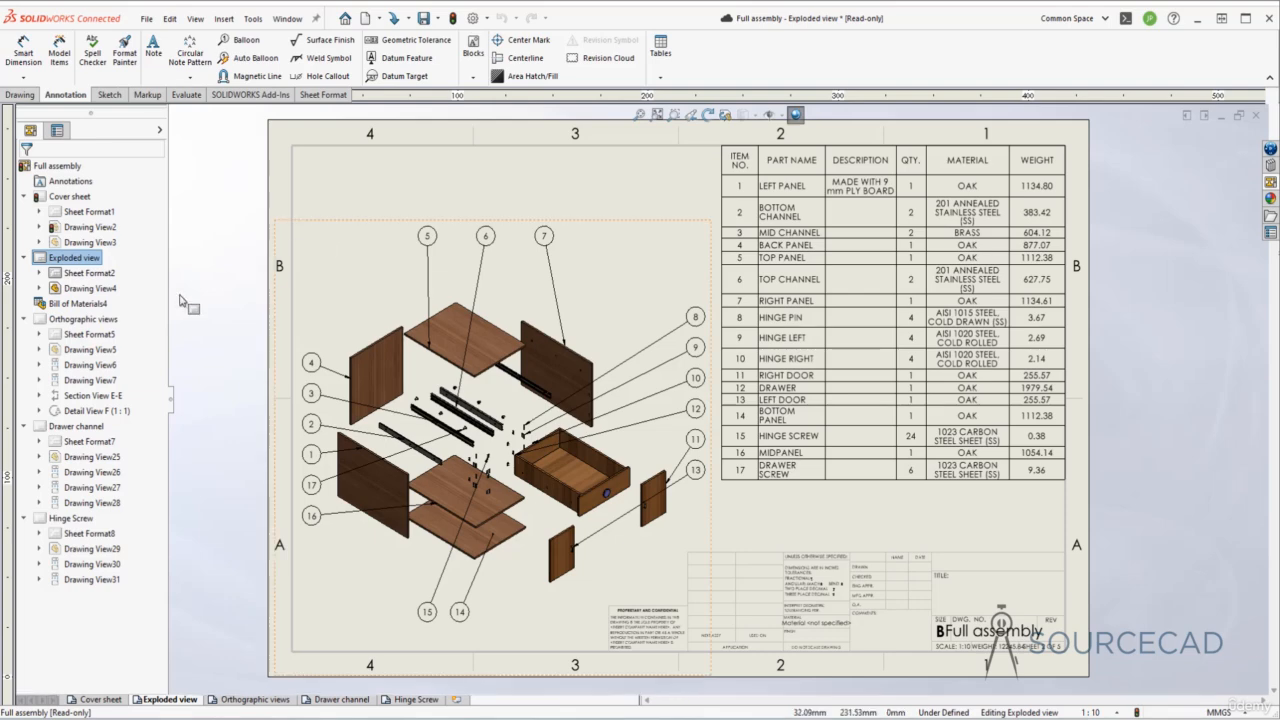
Show the Orthographic views sheet and examine Section View E-E with its cutting line and referenced full assembly.
left_click(255, 699)
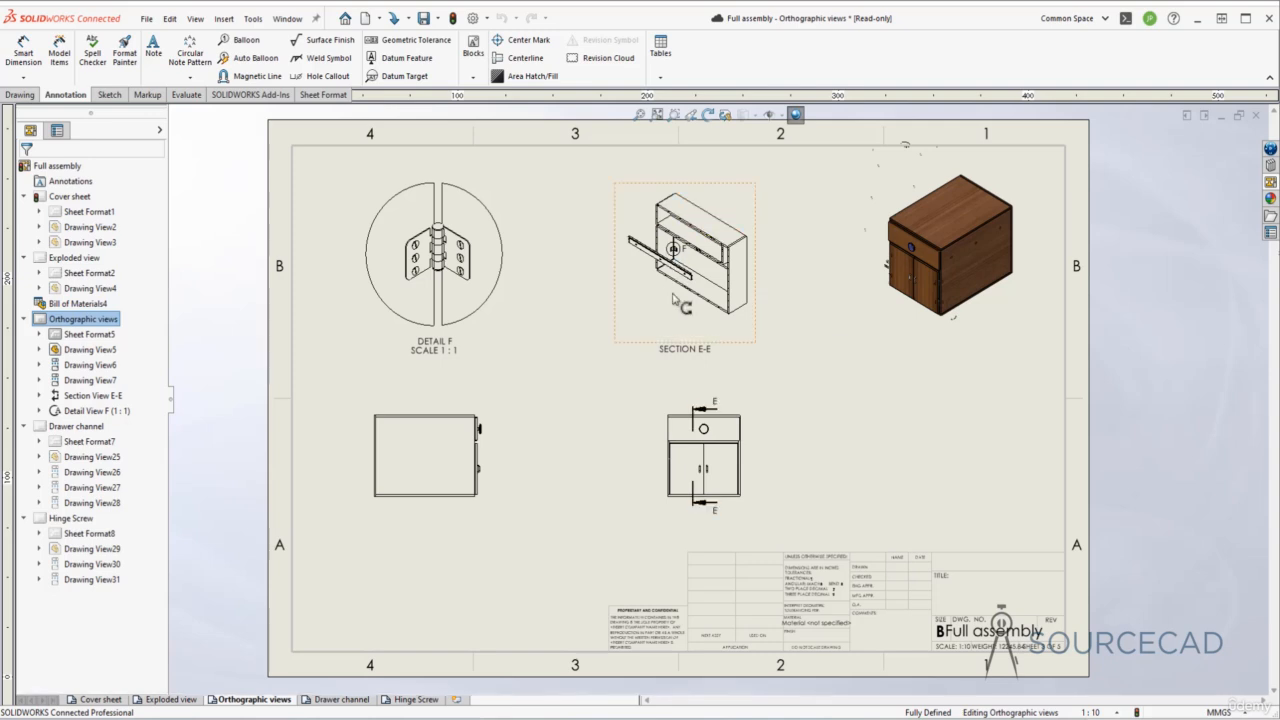
left_click(622, 272)
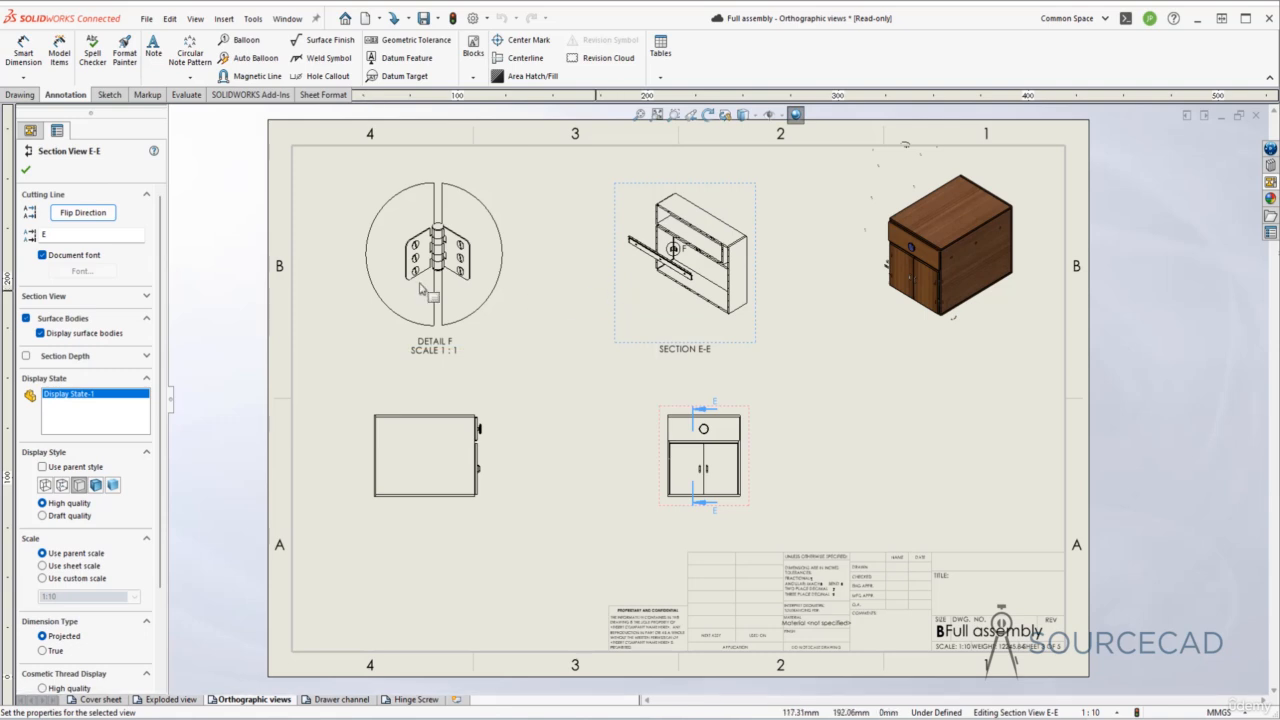
left_click(30, 131)
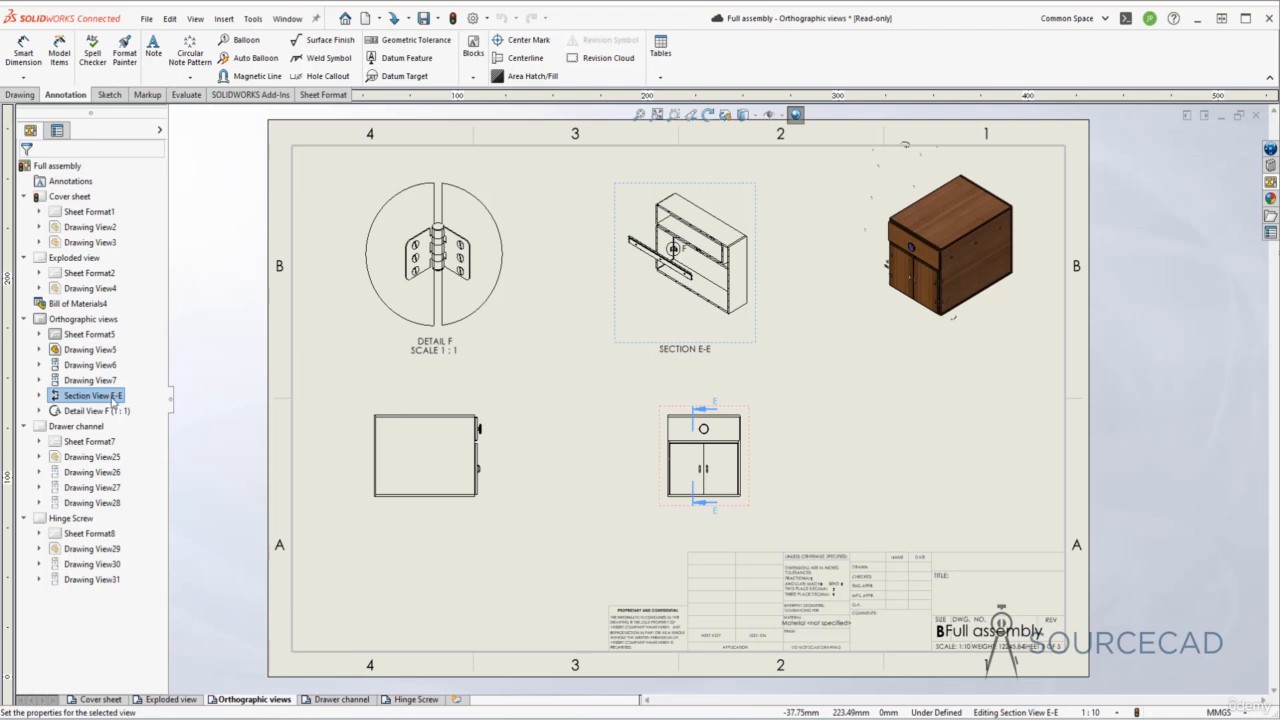
left_click(40, 396)
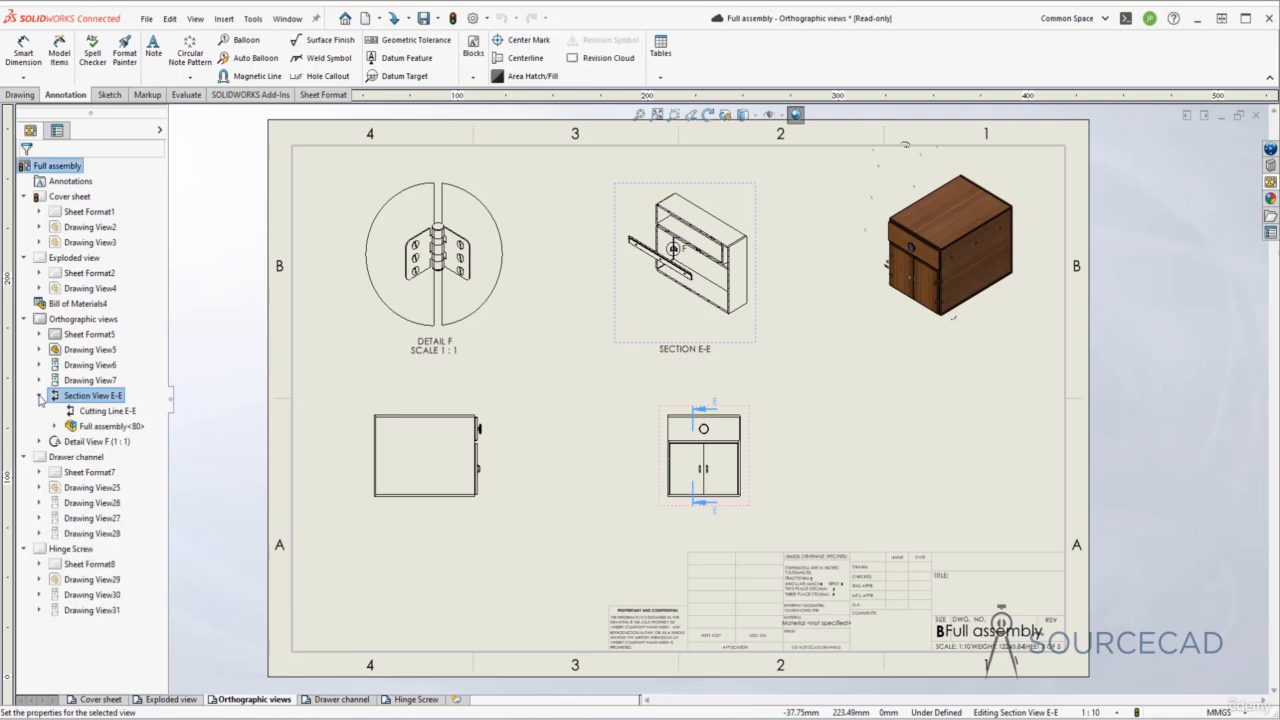
left_click(108, 411)
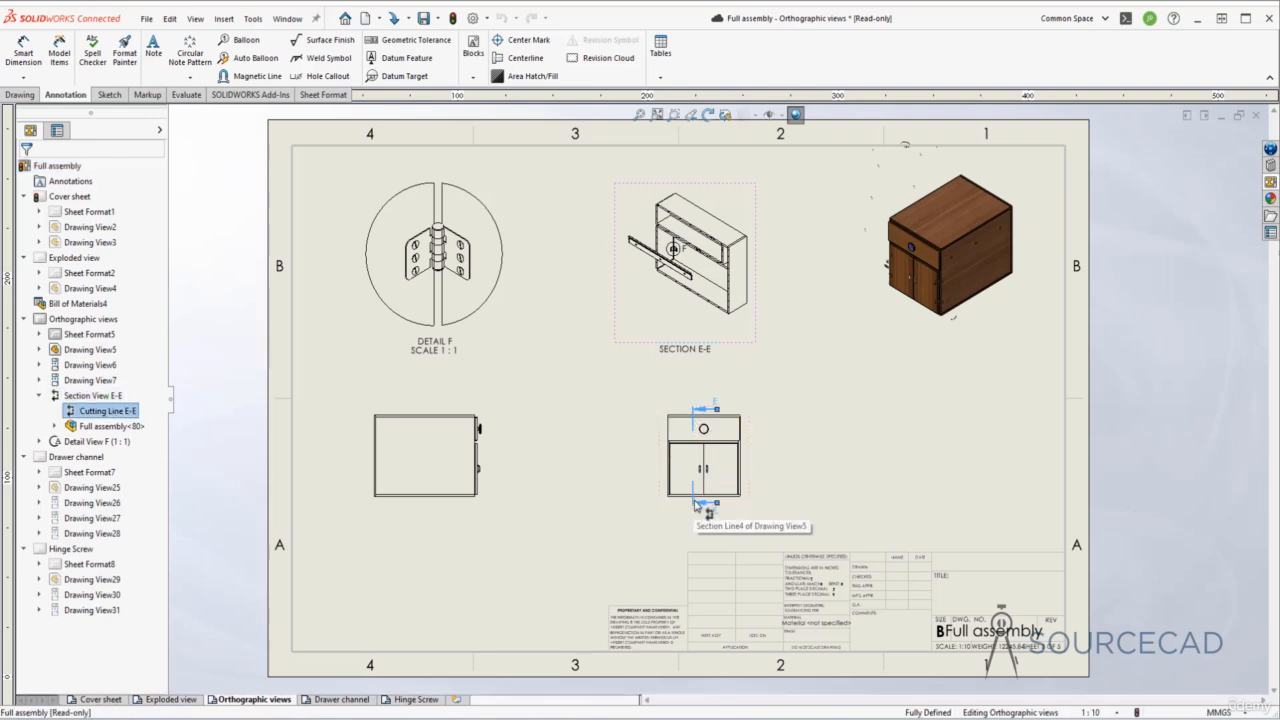
left_click(108, 426)
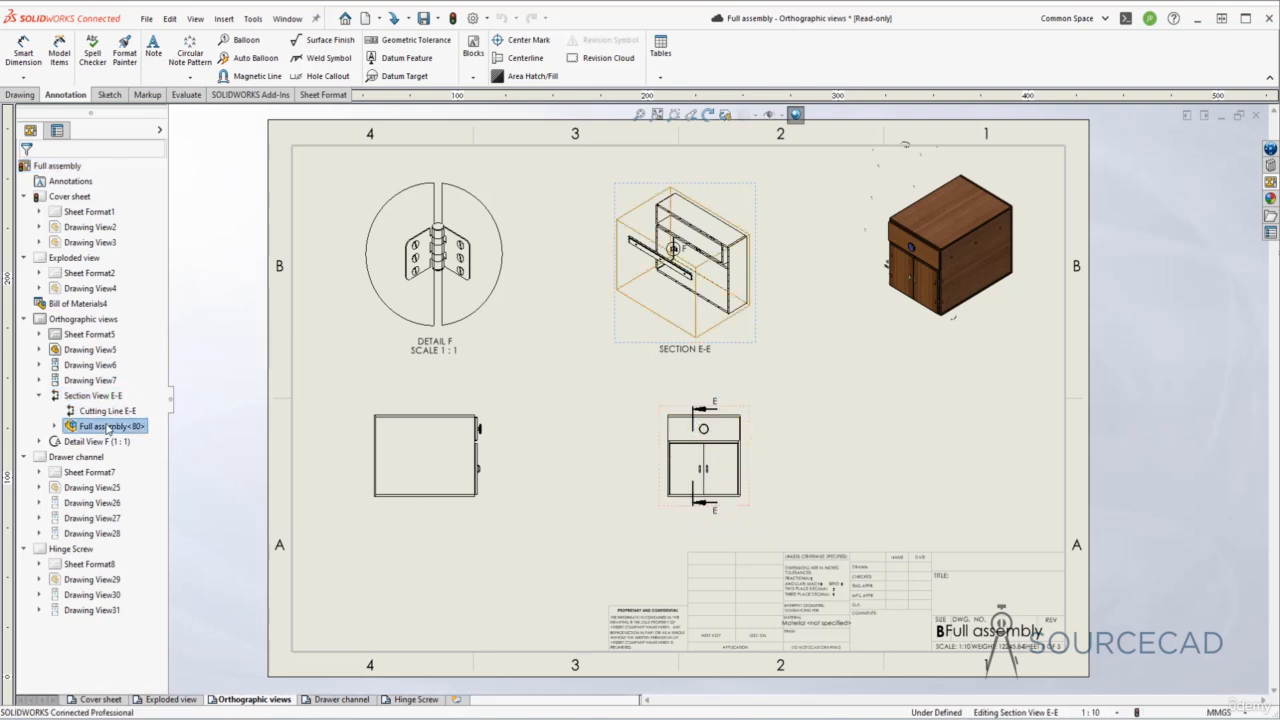
Edit Section View E-E on the Orthographic views sheet and open the Section Scope in its drawing view properties.
left_click(98, 399)
right_click(102, 400)
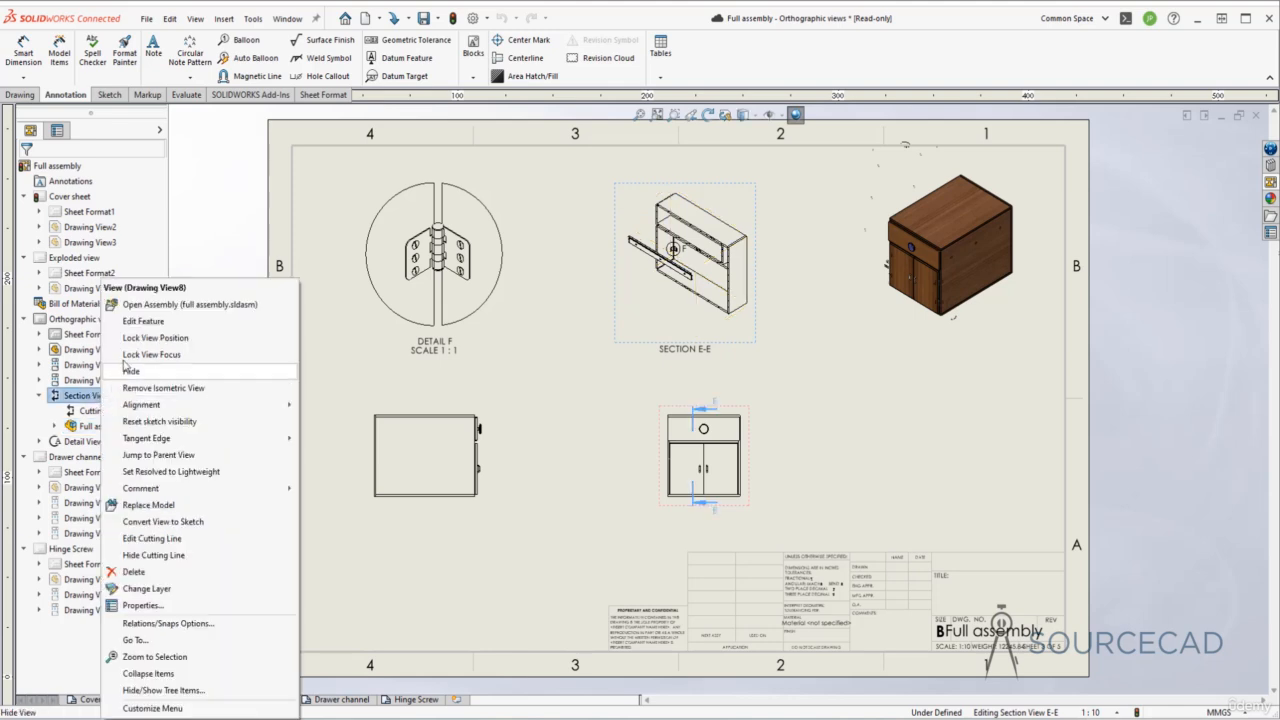
left_click(230, 333)
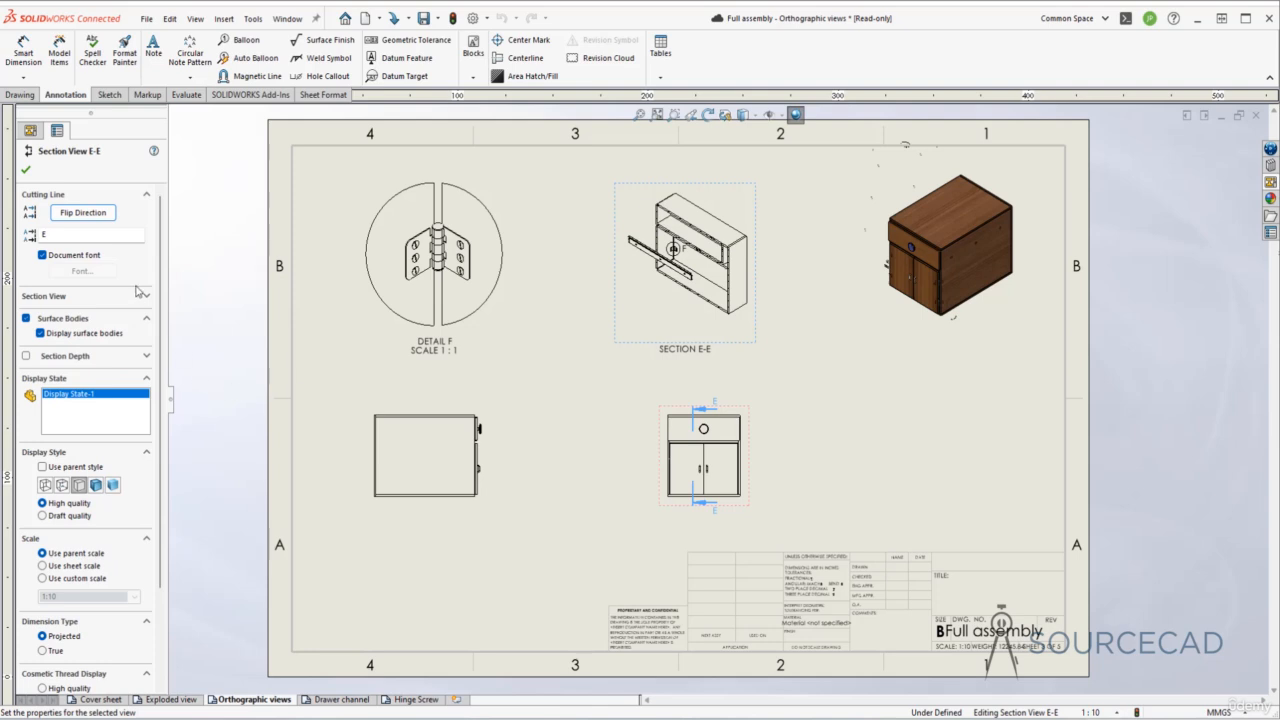
scroll(142, 329, "down", 3)
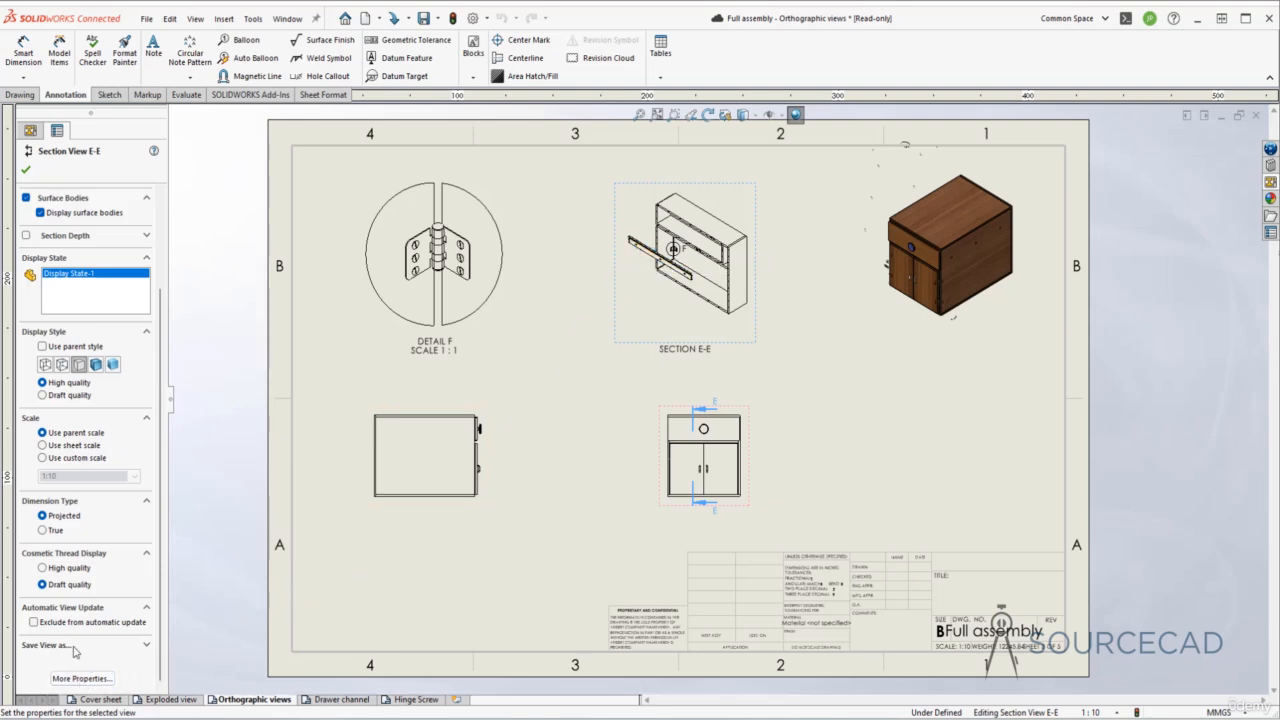
left_click(82, 678)
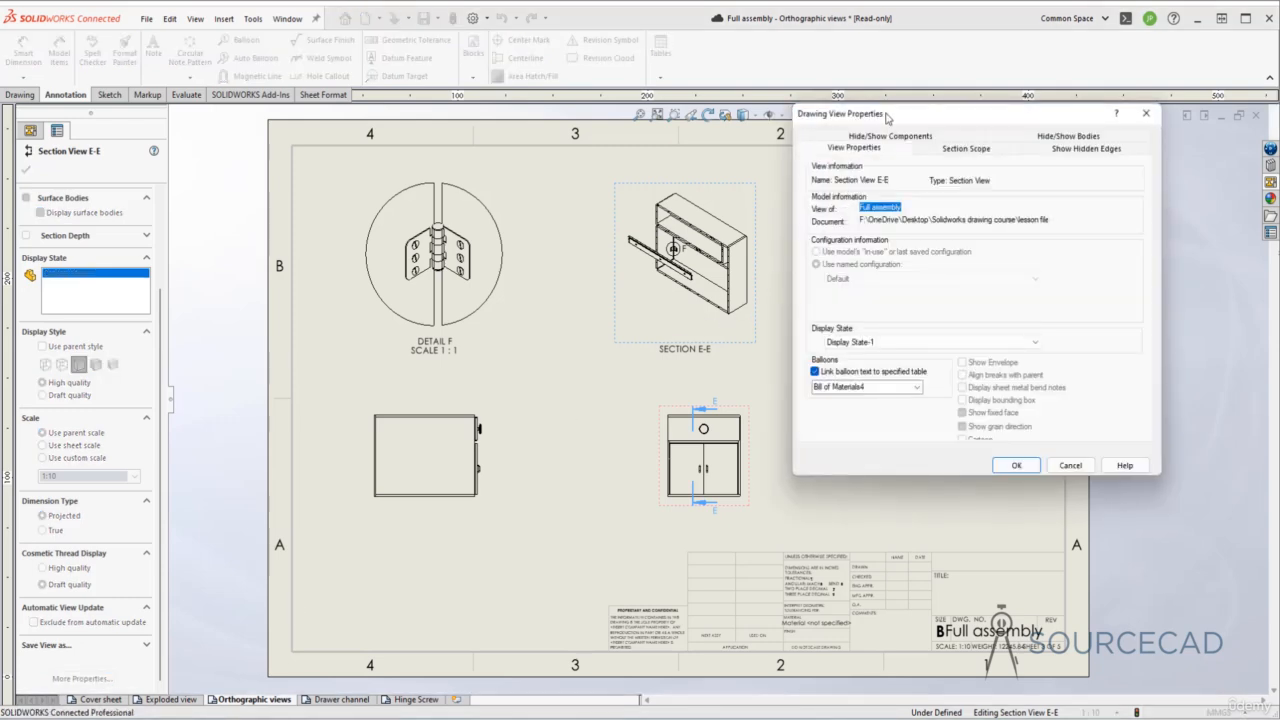
mouse_move(886, 118)
left_mouse_down()
mouse_move(876, 168)
mouse_move(870, 143)
left_mouse_up()
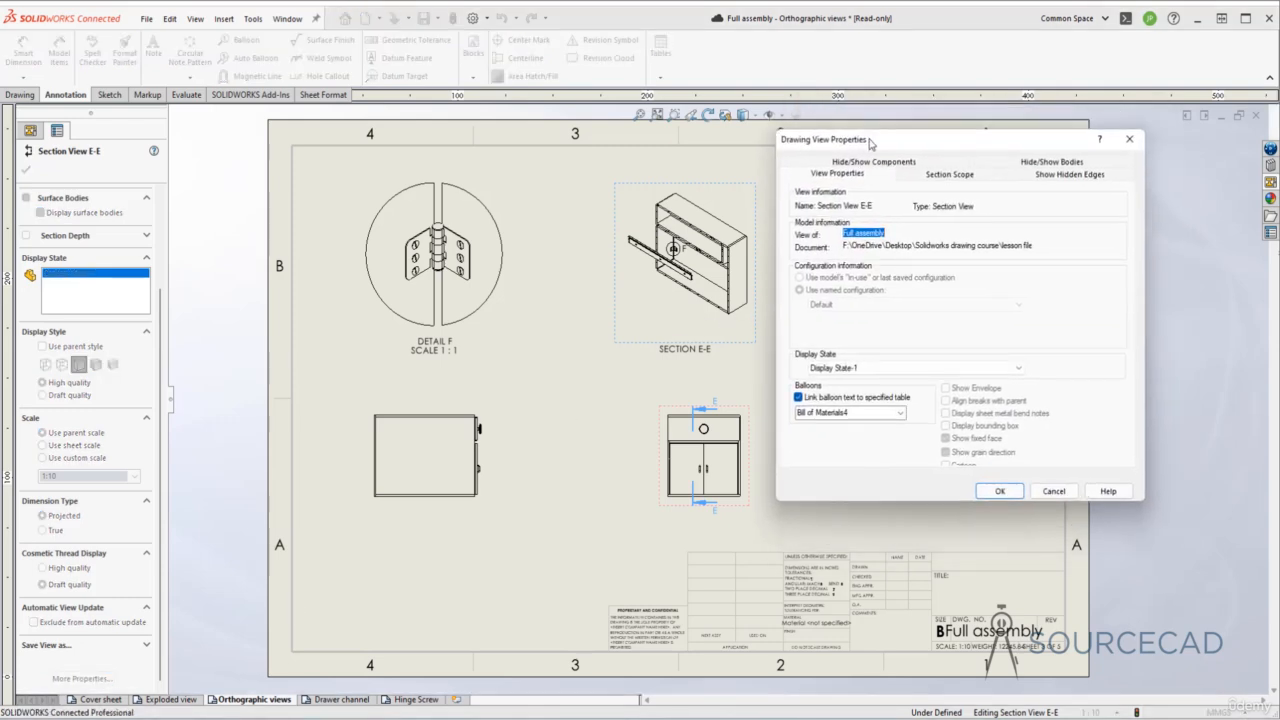
left_click(946, 176)
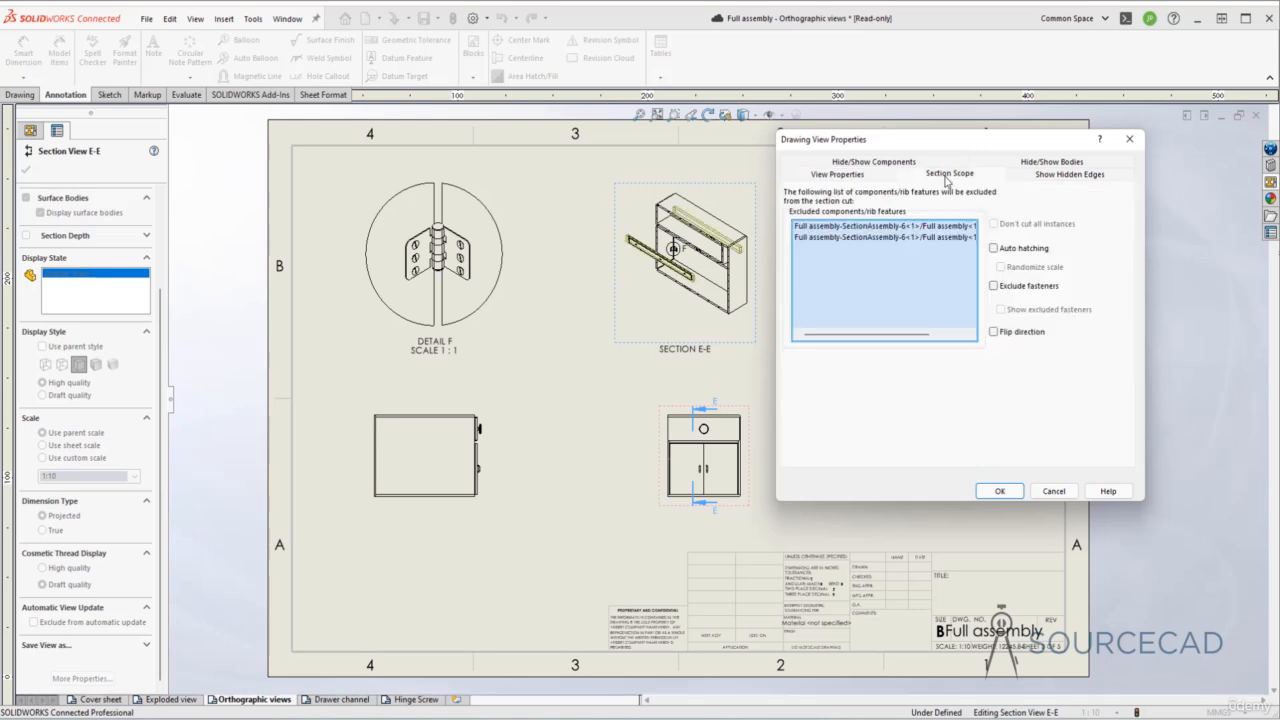
Remove both drawer channel components from the excluded components of Section View E-E's section scope and apply the change.
left_click(858, 238)
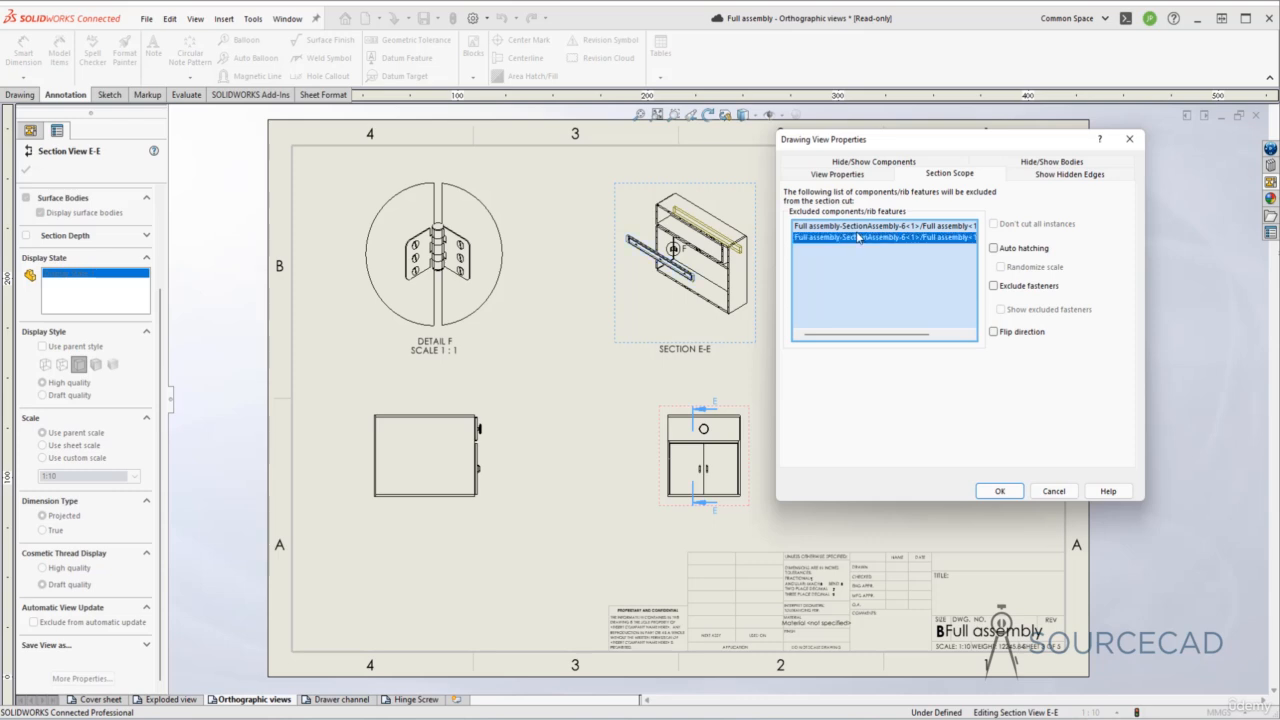
left_click(852, 227)
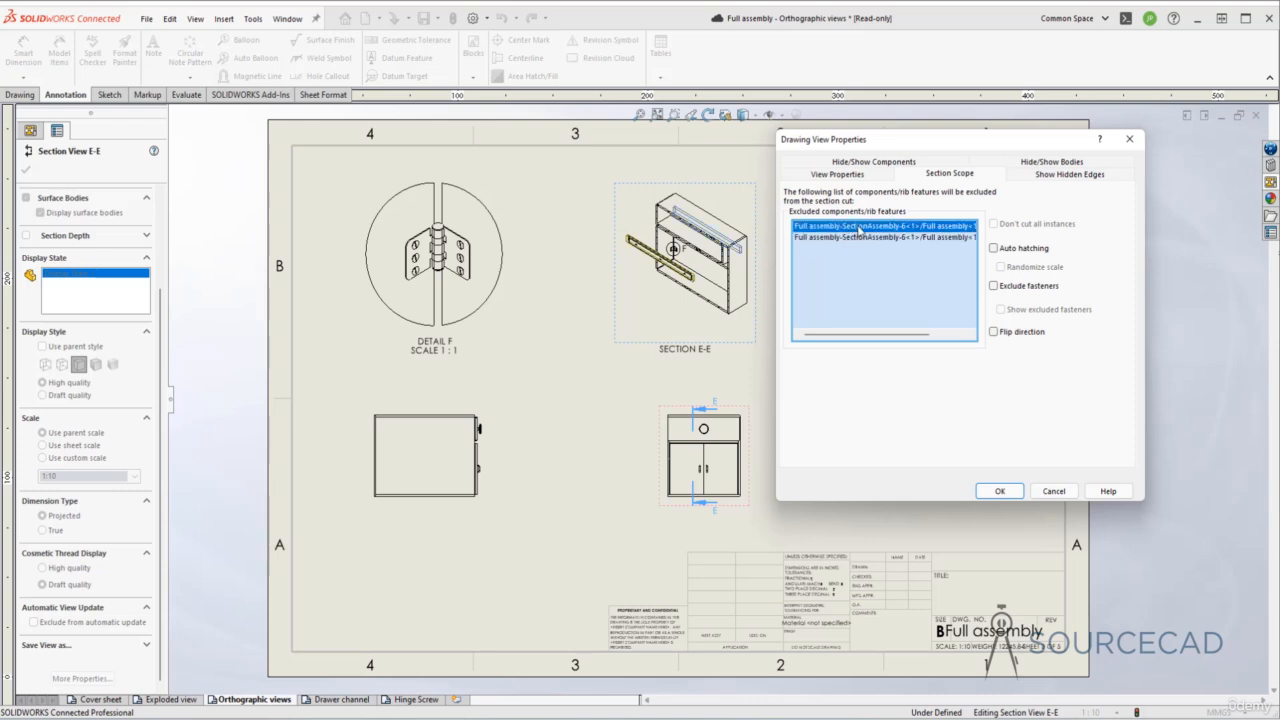
right_click(857, 229)
left_click(880, 252)
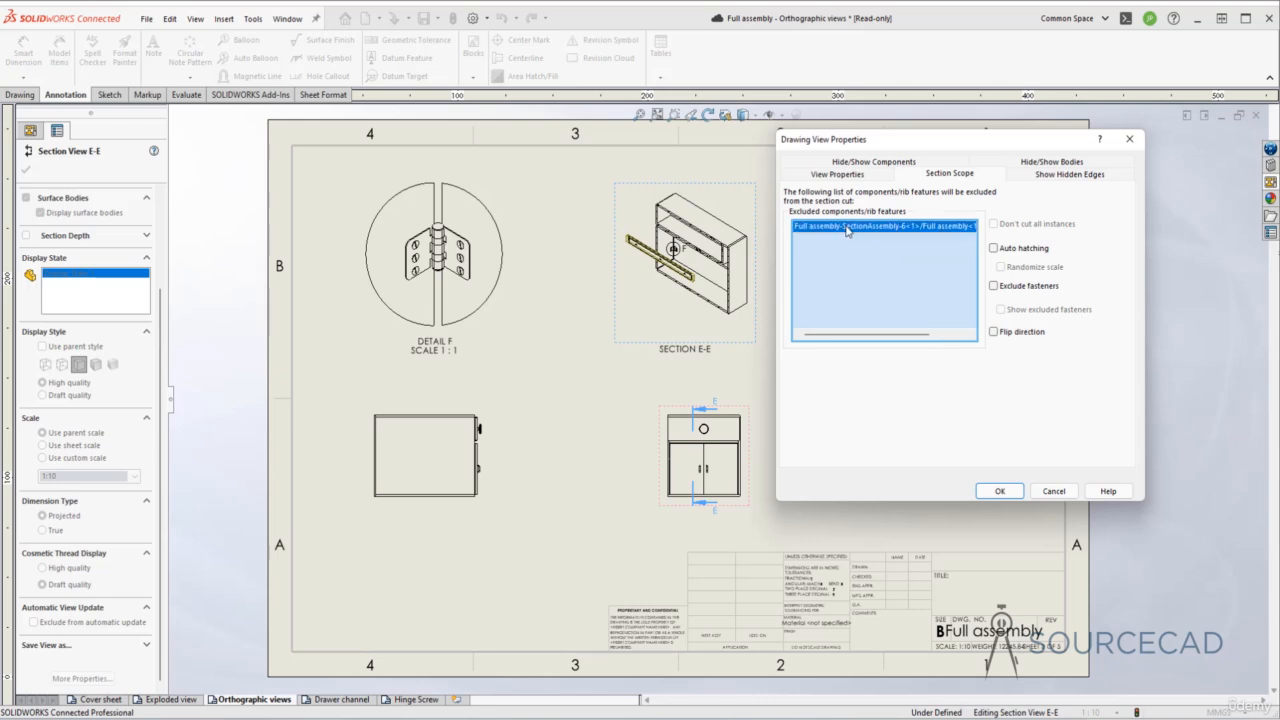
right_click(846, 230)
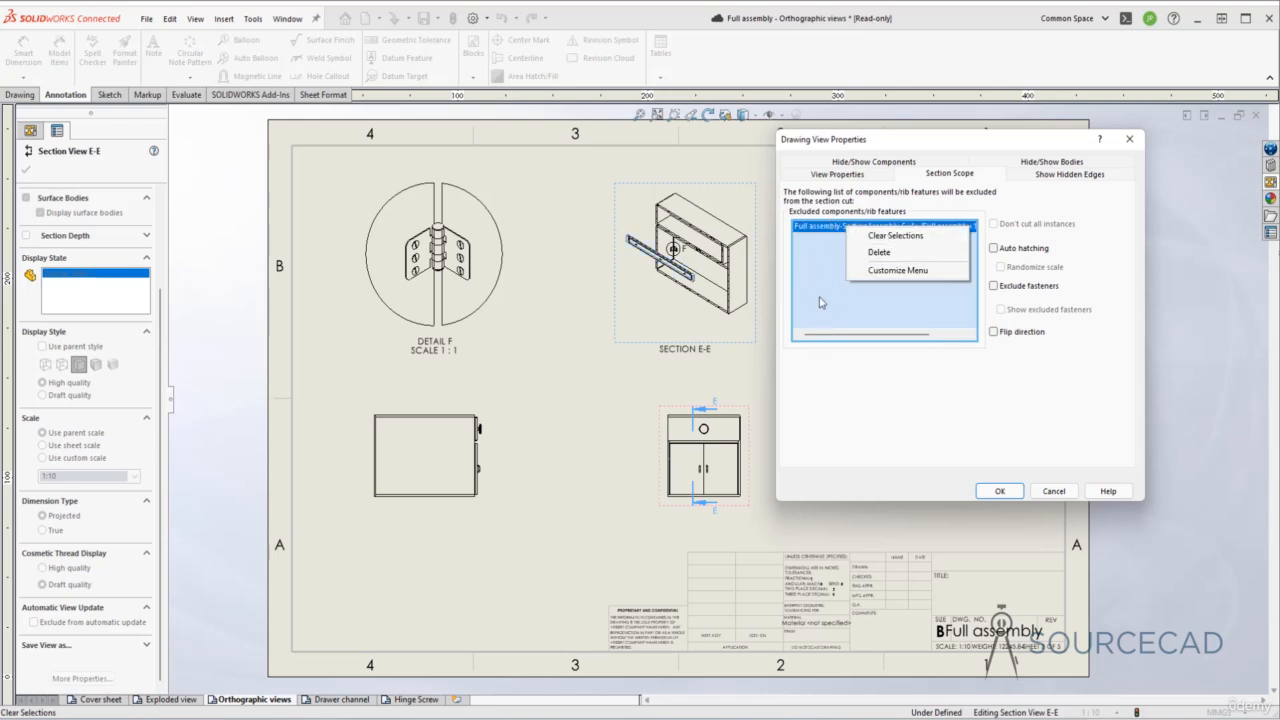
left_click(878, 252)
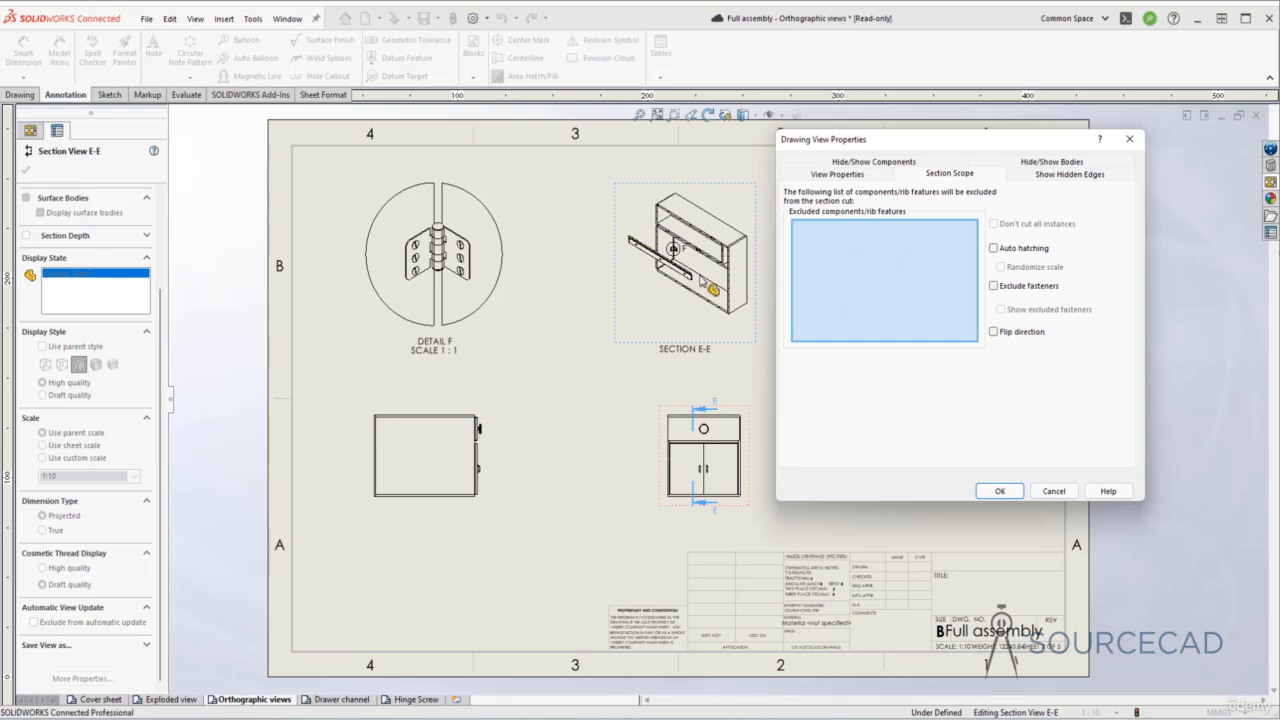
left_click(1001, 491)
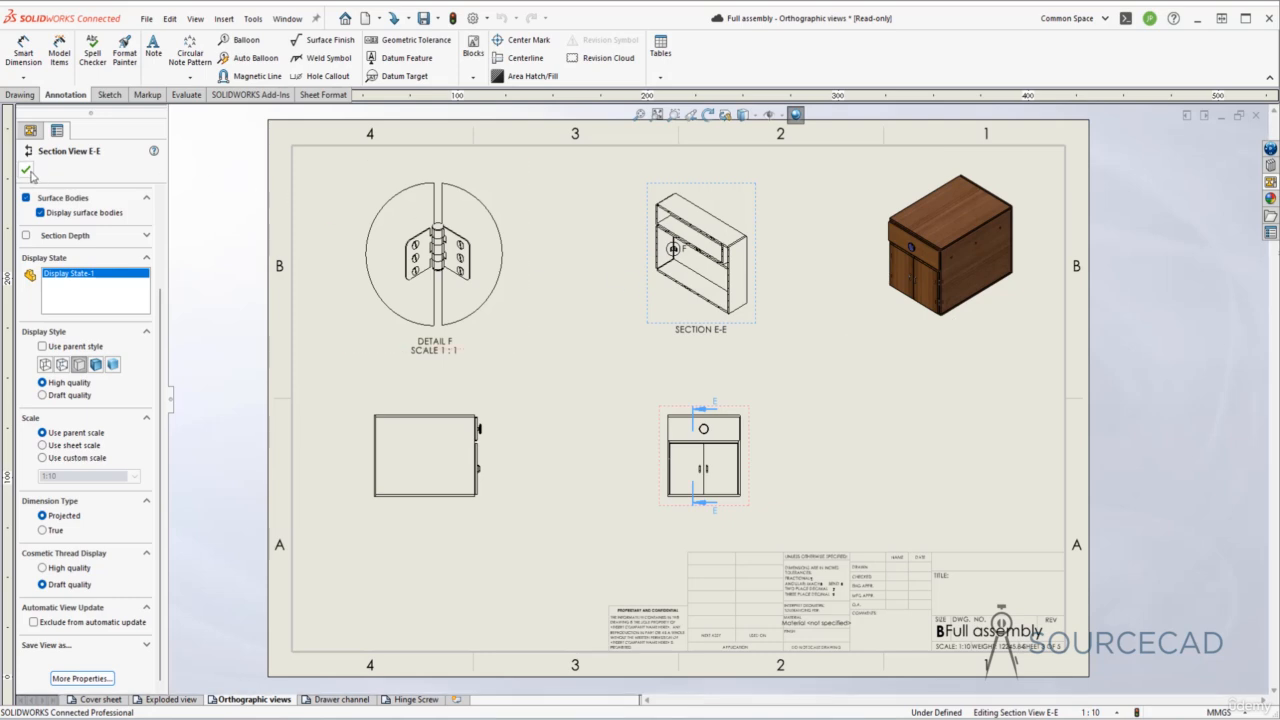
left_click(808, 327)
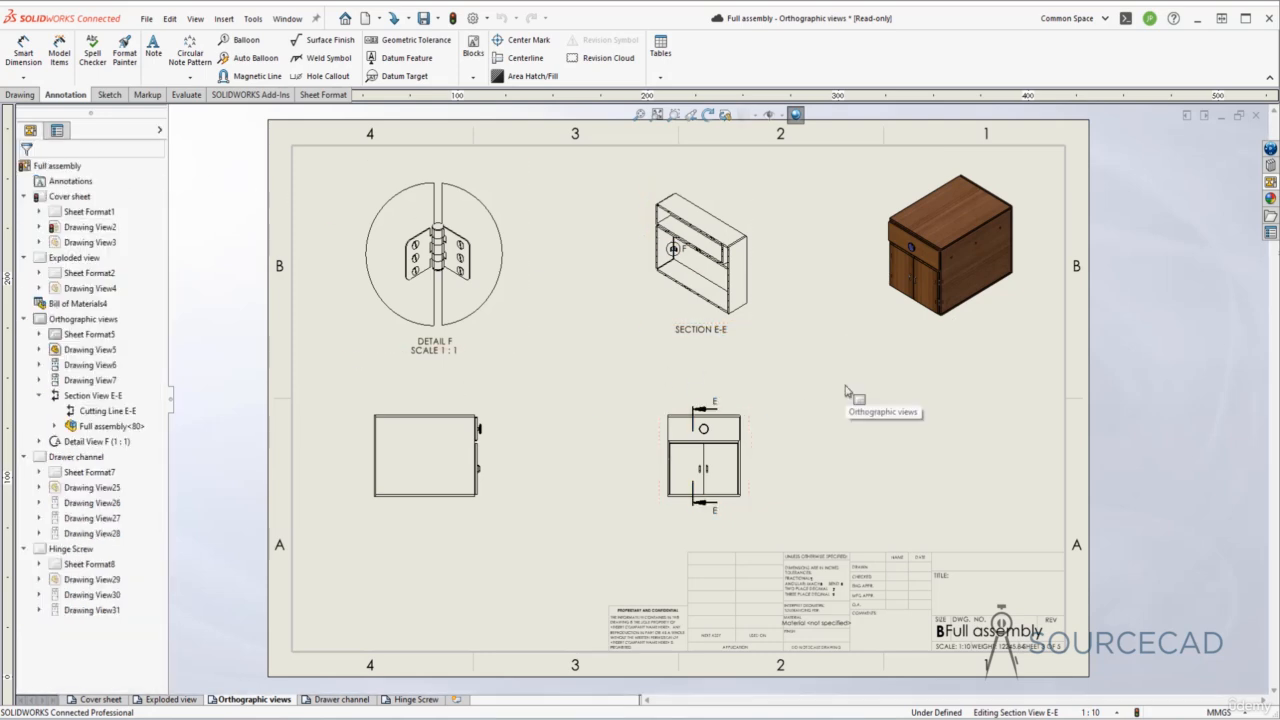
Collapse Section View E-E in the feature tree, review the commands available for Detail View F, and show the Drawer channel sheet.
left_click(41, 396)
left_click(95, 413)
right_click(97, 418)
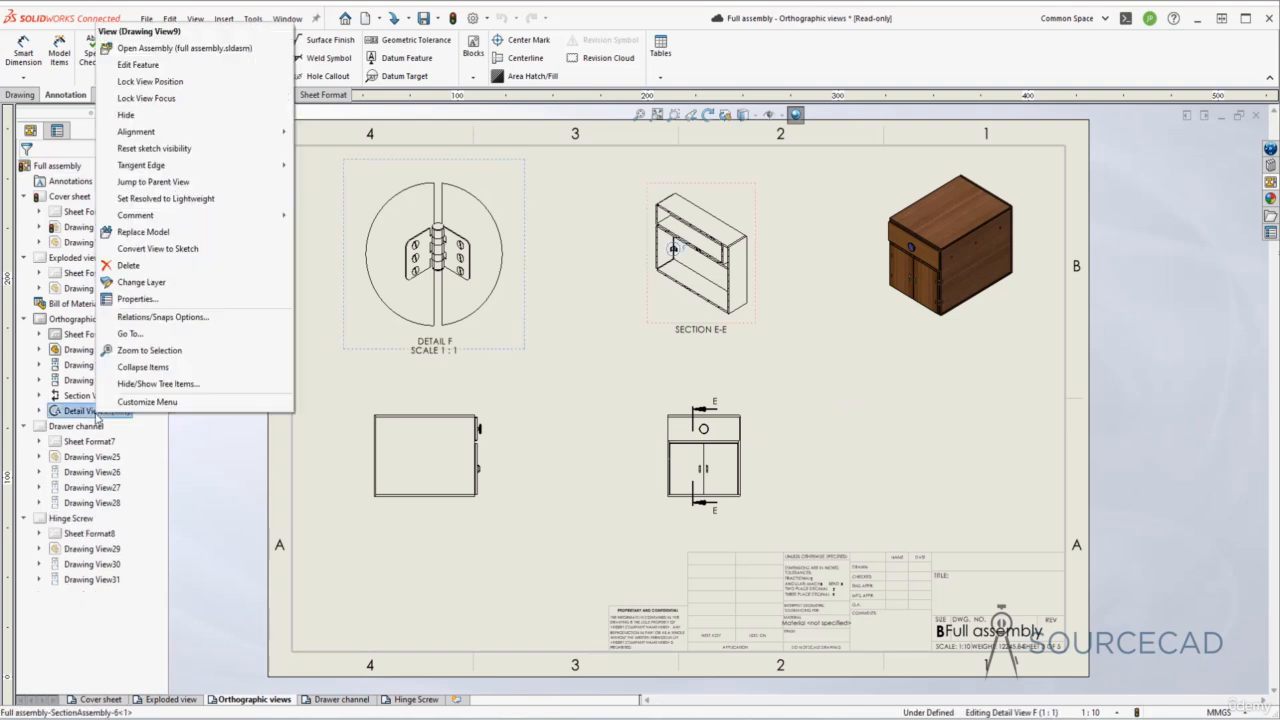
left_click(237, 464)
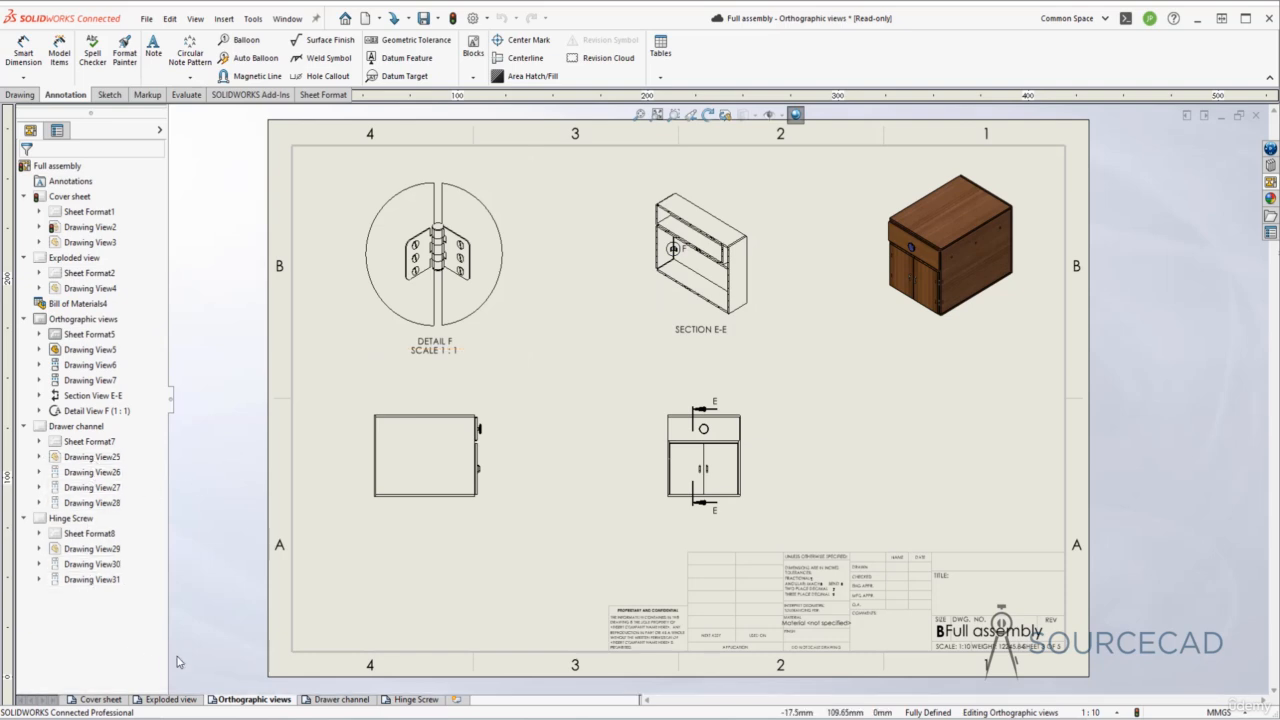
left_click(340, 699)
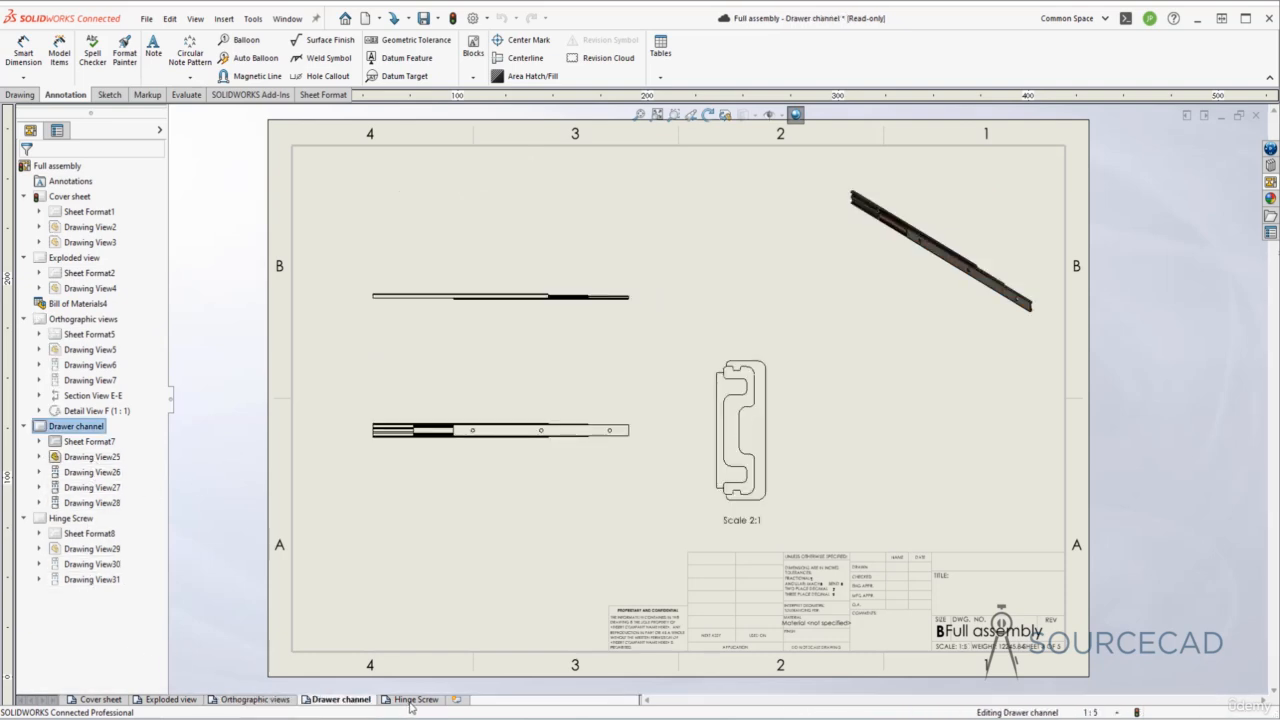